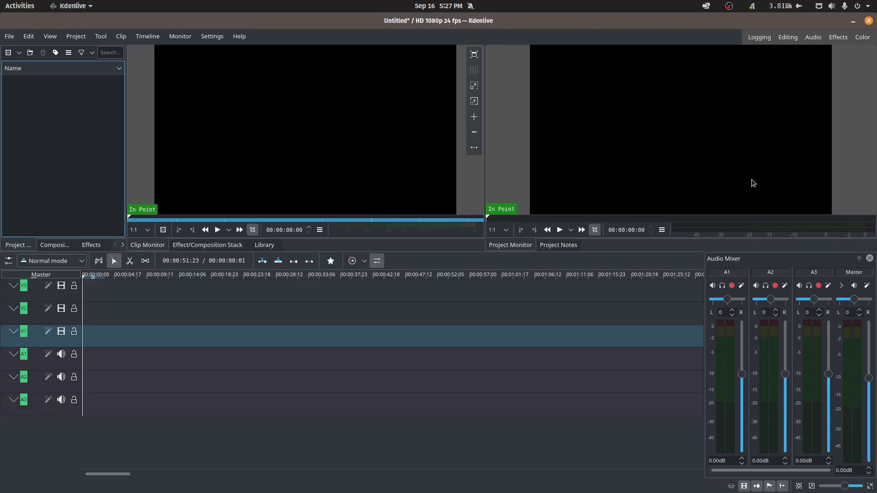
# Step: Show the GNOME Activities overview of all open windows with the Super key
pyautogui.press('super')
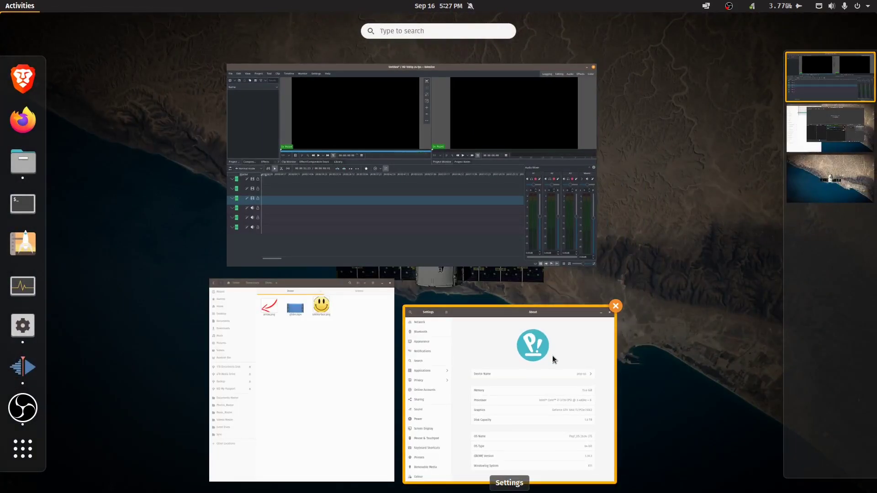
# Step: Bring GNOME Settings forward to view the About page's system specs
pyautogui.click(552, 355)
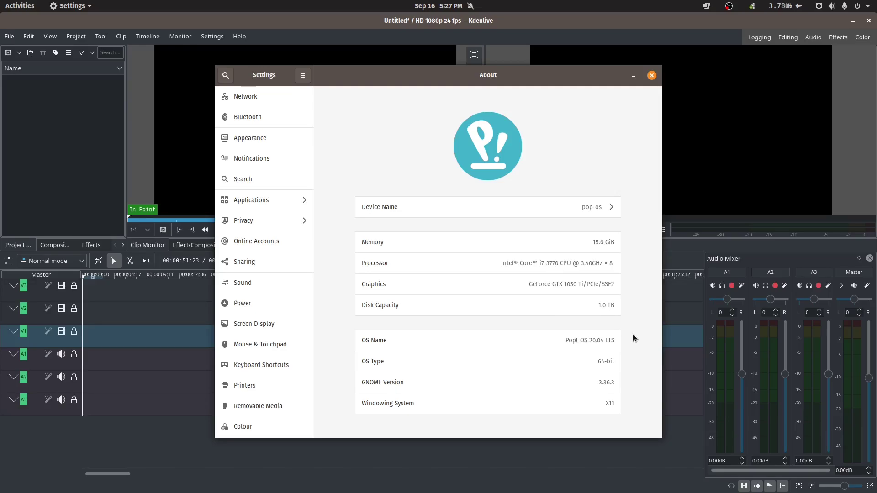
# Step: Close Settings and check the Kdenlive version (20.08.1) in Help > About Kdenlive
pyautogui.hotkey('alt', 'F4')
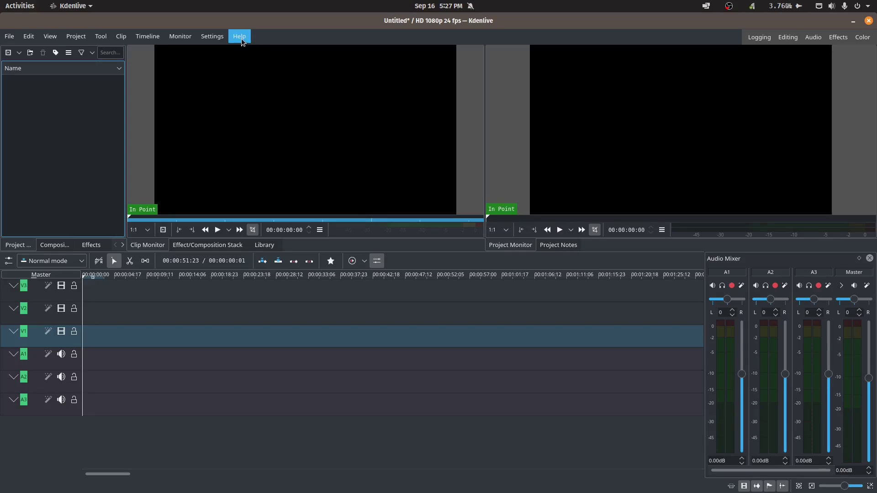
pyautogui.click(241, 38)
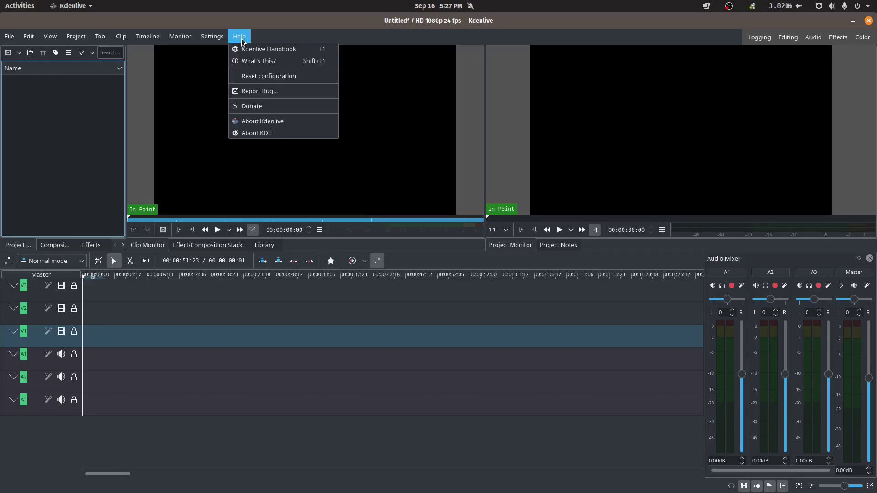
pyautogui.click(265, 119)
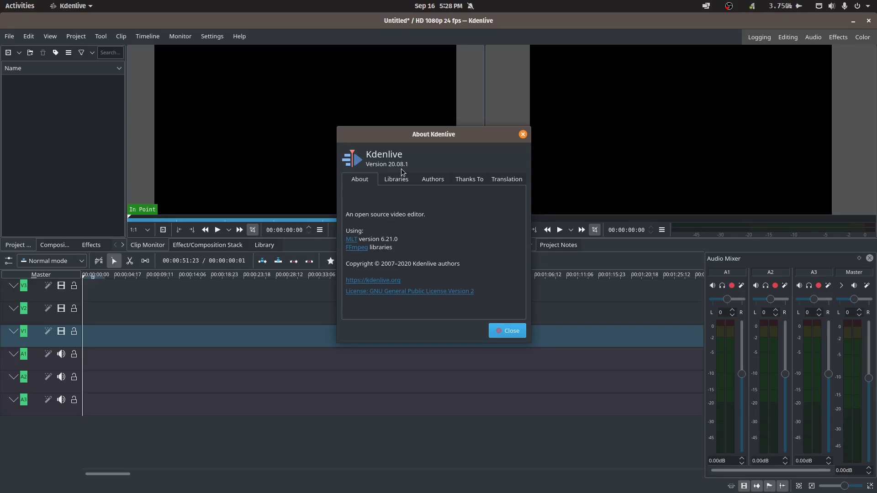
pyautogui.click(503, 331)
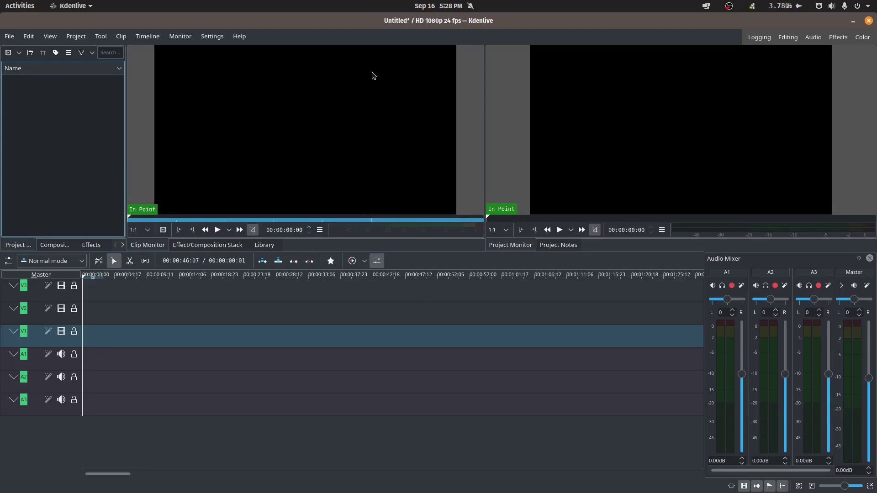
# Step: Look over the Effects, Compositions and Project Bin tabs, then bring up the Demo folder in Files
pyautogui.moveTo(460, 186)
pyautogui.click(91, 247)
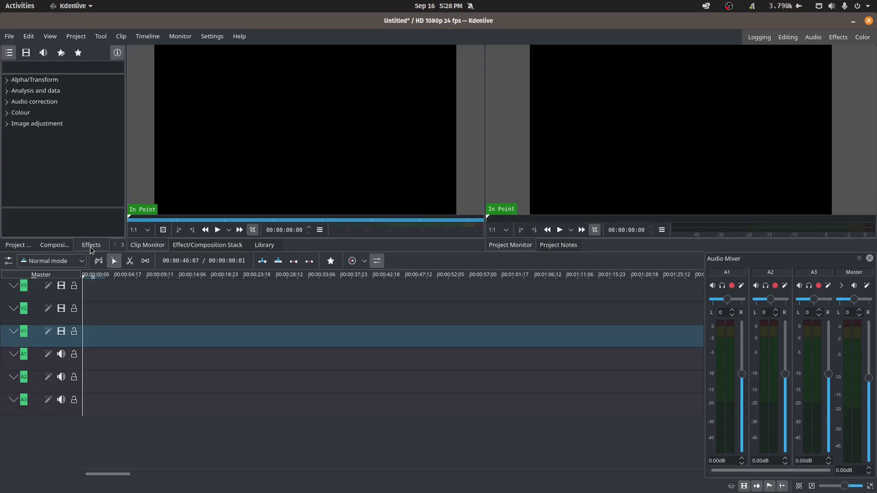
pyautogui.click(47, 247)
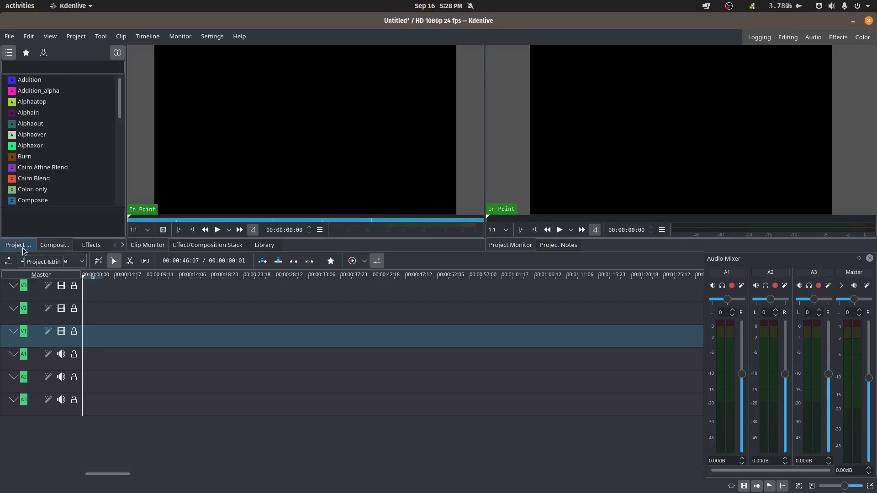
pyautogui.click(35, 247)
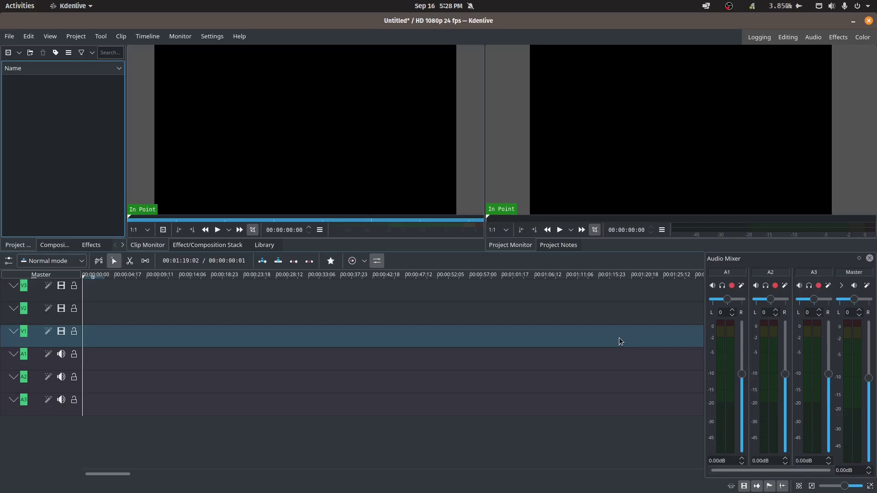
pyautogui.hotkey('alt', 'Tab')
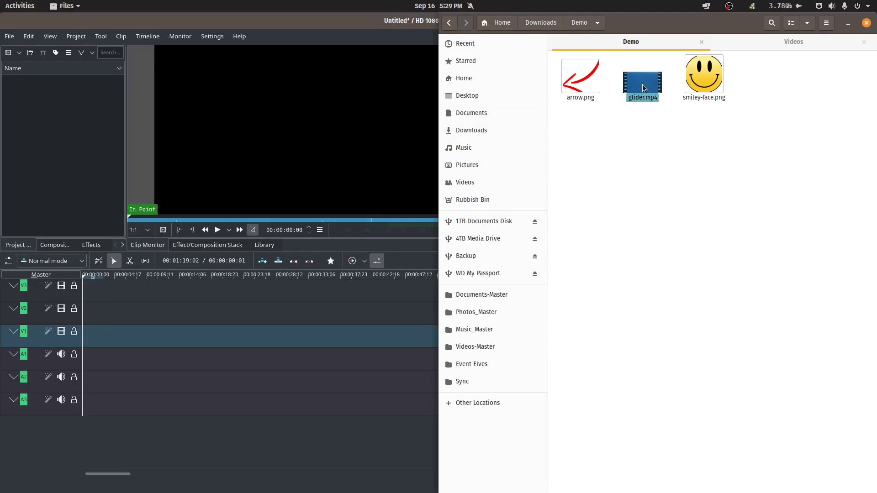
# Step: Import glider.mp4 from the Demo folder into the Kdenlive Project Bin
pyautogui.moveTo(642, 84); pyautogui.dragTo(44, 101)
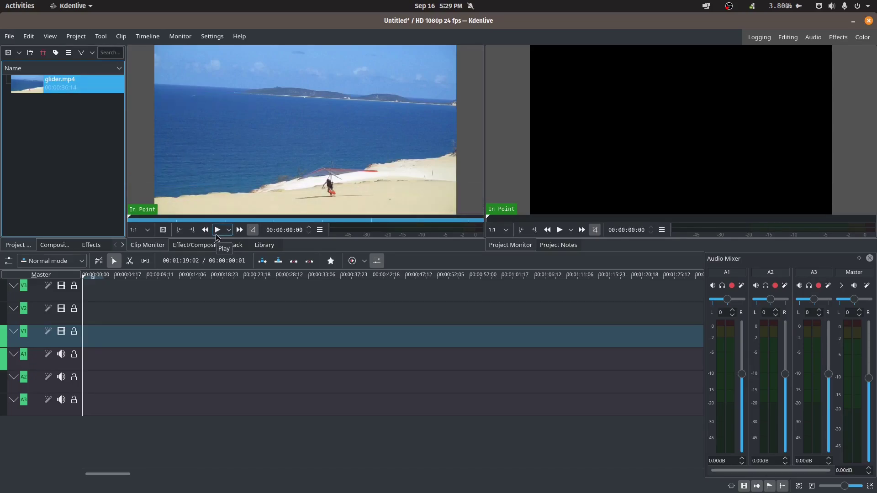
# Step: Put glider.mp4 on the V1 track, ungroup it, and delete its audio
pyautogui.click(216, 233)
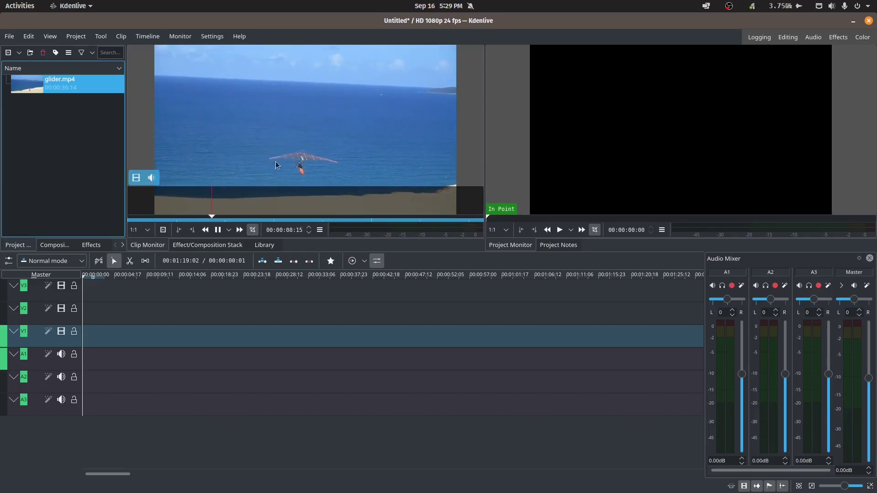
pyautogui.click(218, 230)
pyautogui.moveTo(66, 87); pyautogui.dragTo(150, 342)
pyautogui.rightClick(172, 341)
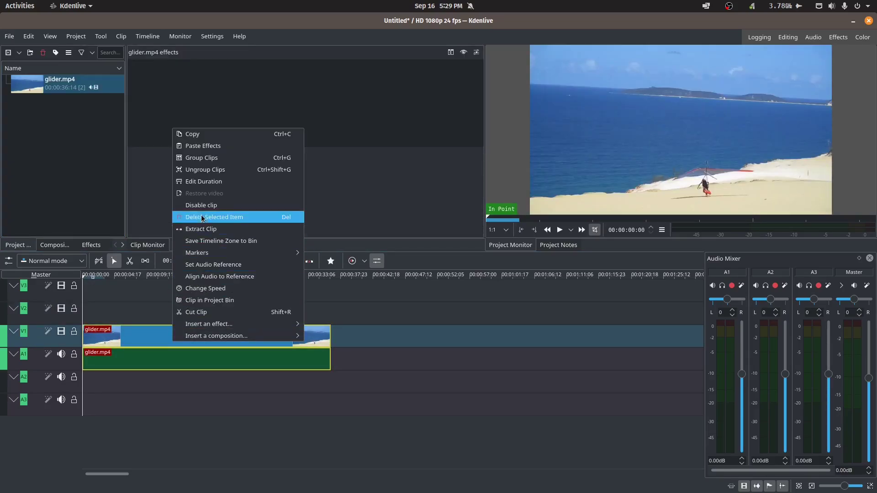
pyautogui.click(208, 170)
pyautogui.click(155, 361)
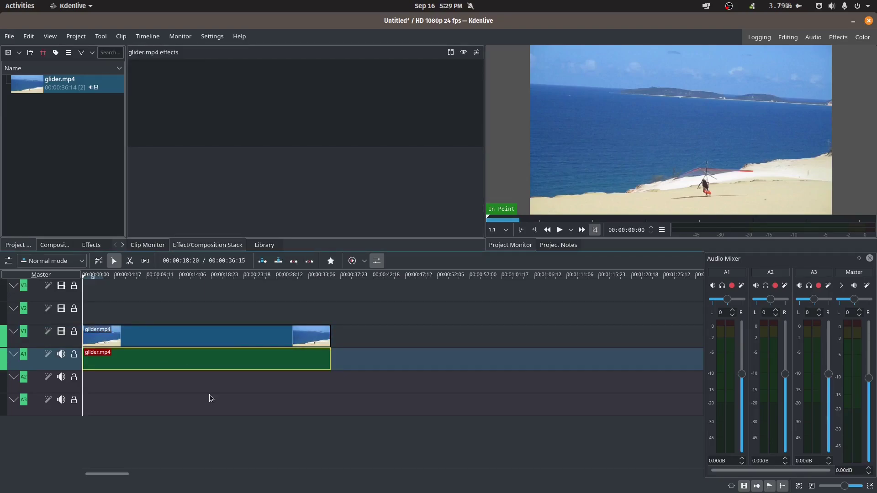
pyautogui.press('Delete')
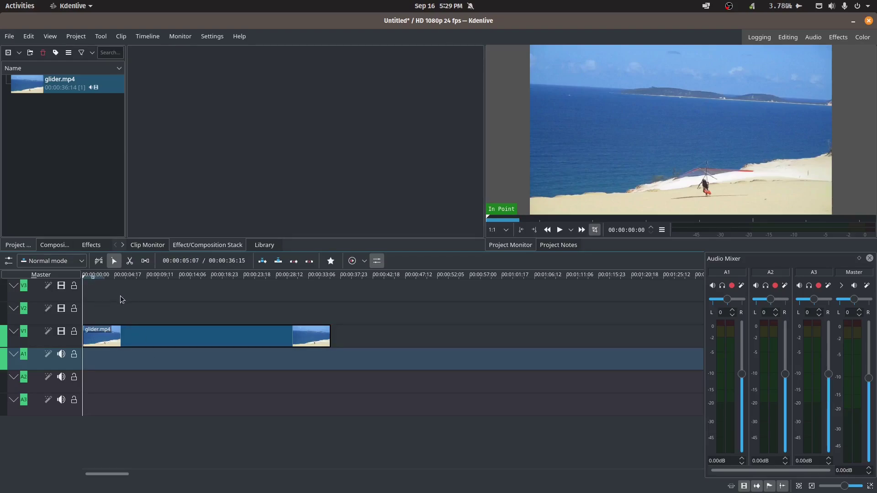
# Step: Cut the clip at 23:18, delete the first part, and move the remainder to the timeline start
pyautogui.moveTo(213, 306); pyautogui.dragTo(263, 310)
pyautogui.press('x')
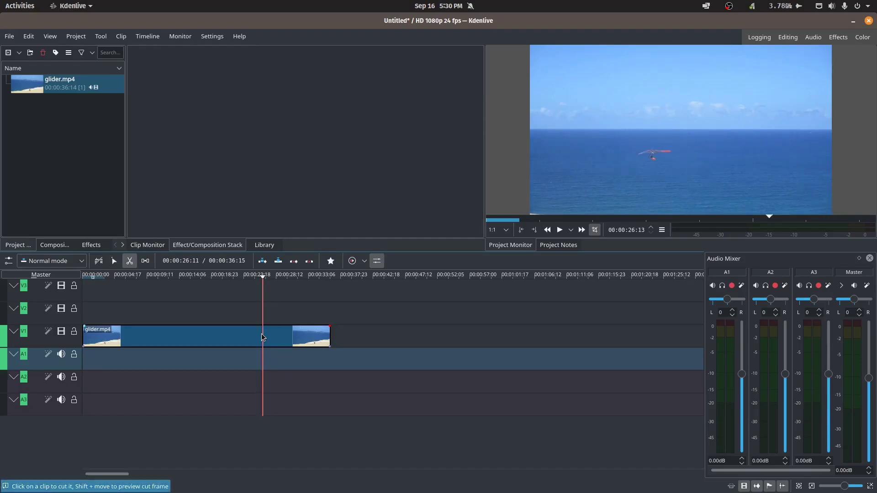
pyautogui.click(263, 339)
pyautogui.press('s')
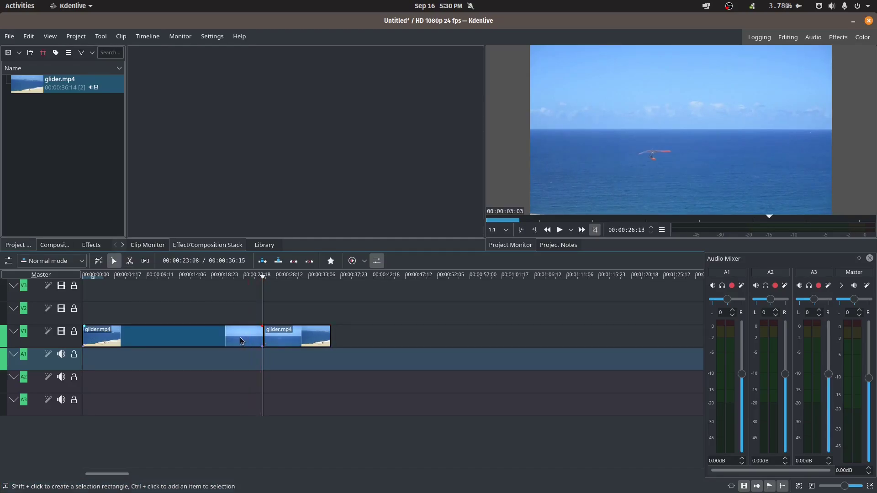
pyautogui.click(201, 365)
pyautogui.click(200, 336)
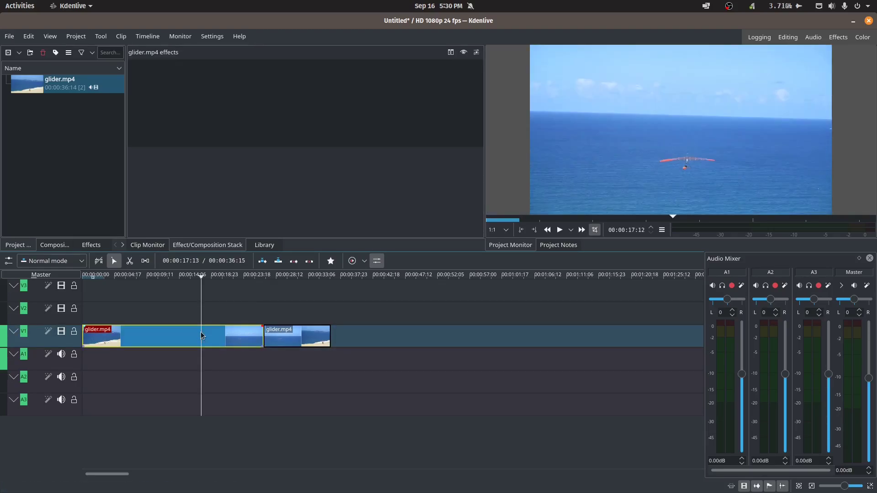
pyautogui.press('Delete')
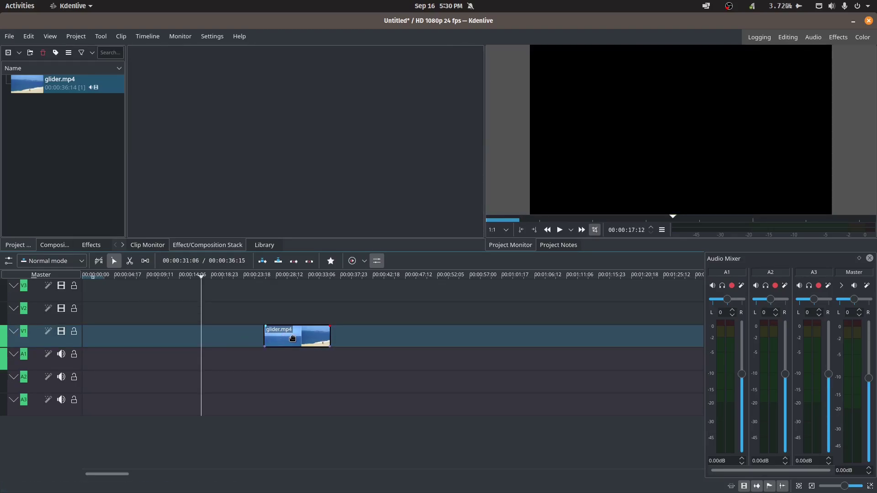
pyautogui.moveTo(292, 338); pyautogui.dragTo(110, 338)
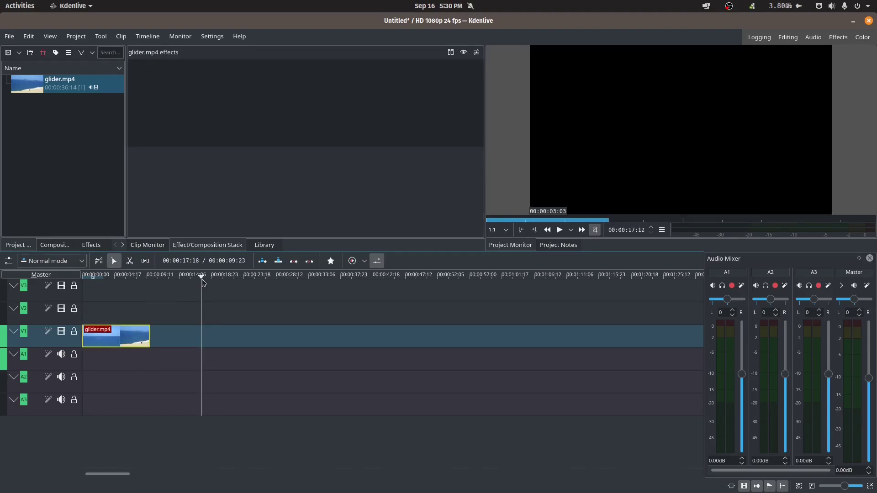
pyautogui.press('Home')
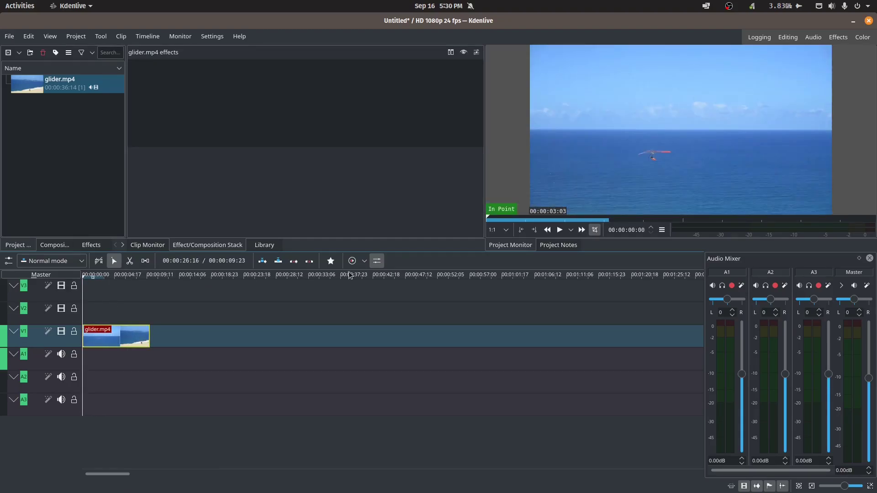
# Step: Search the effects for 'mot' and drop Motion Tracker onto the trimmed glider clip
pyautogui.click(559, 230)
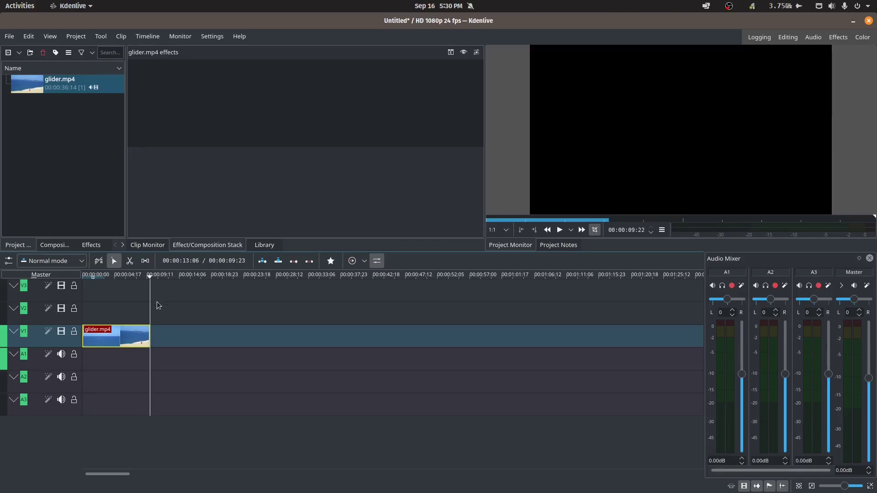
pyautogui.click(122, 309)
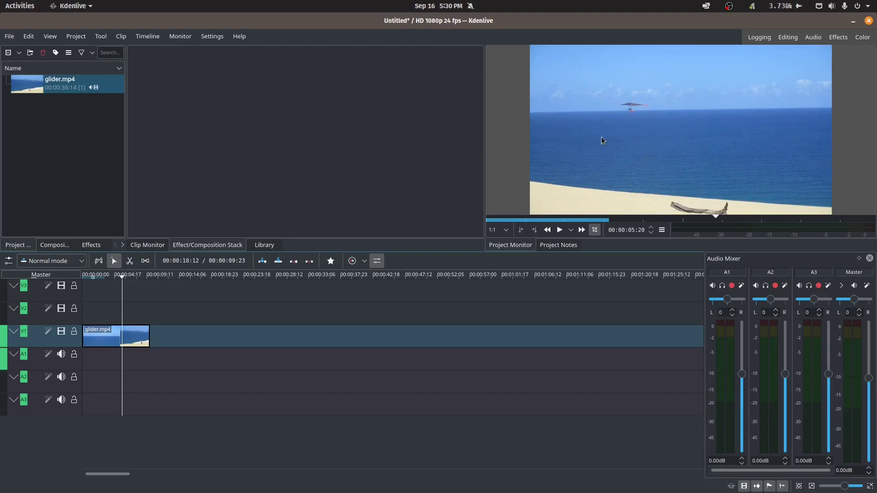
pyautogui.click(85, 246)
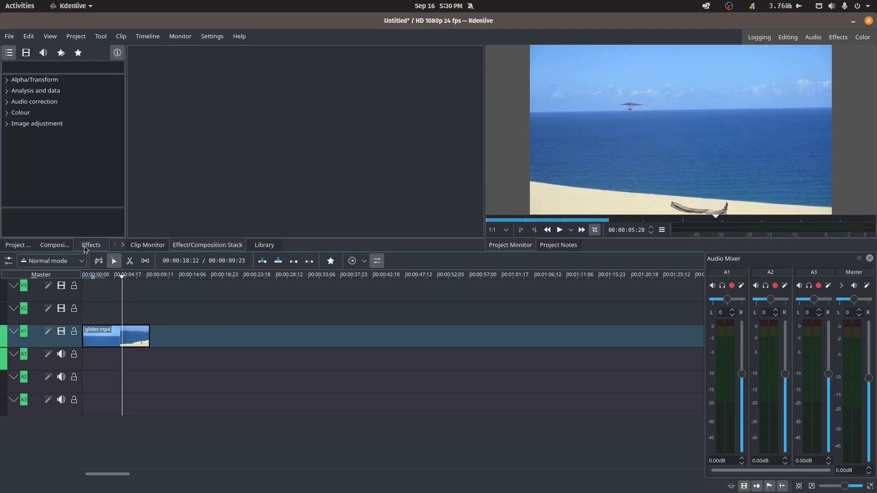
pyautogui.click(56, 70)
pyautogui.write('motion')
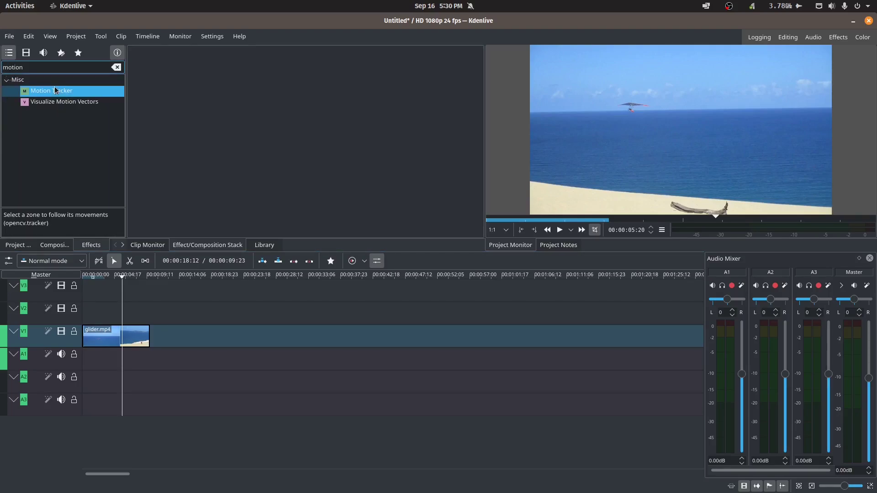
pyautogui.moveTo(54, 87); pyautogui.dragTo(97, 336)
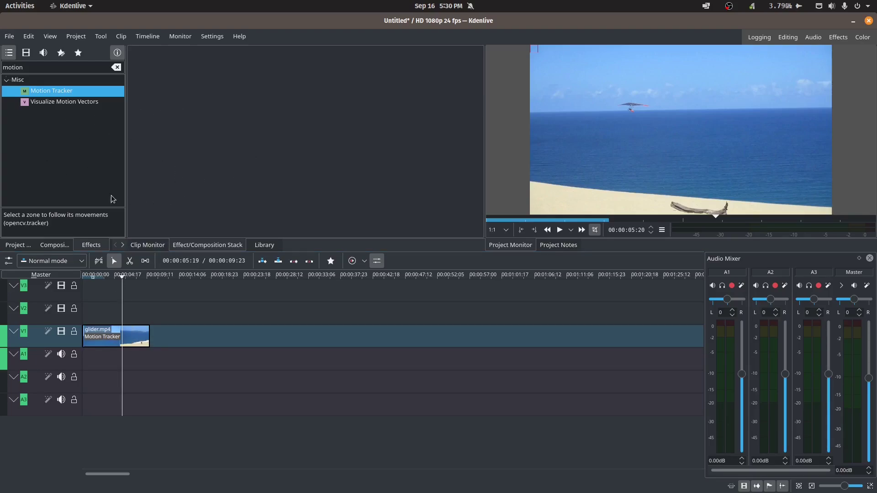
pyautogui.click(138, 342)
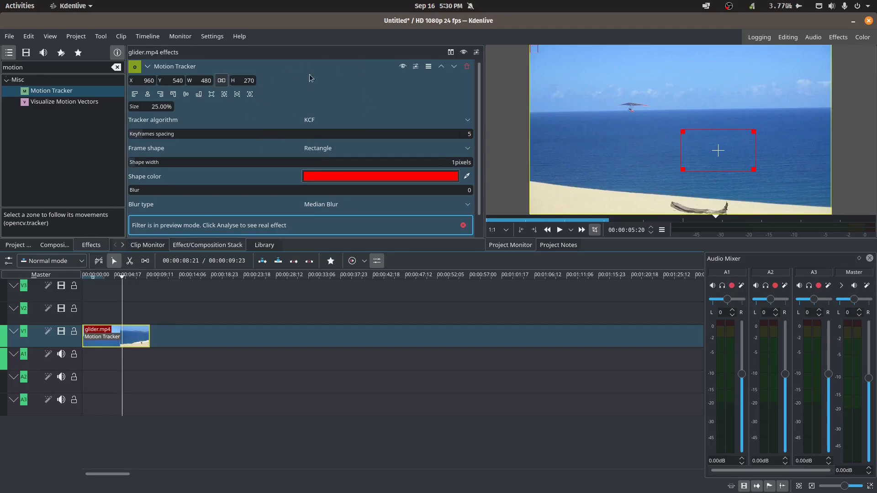
# Step: On the first frame, move the tracker rectangle over the glider (X 585, Y 580, 399×237)
pyautogui.click(104, 311)
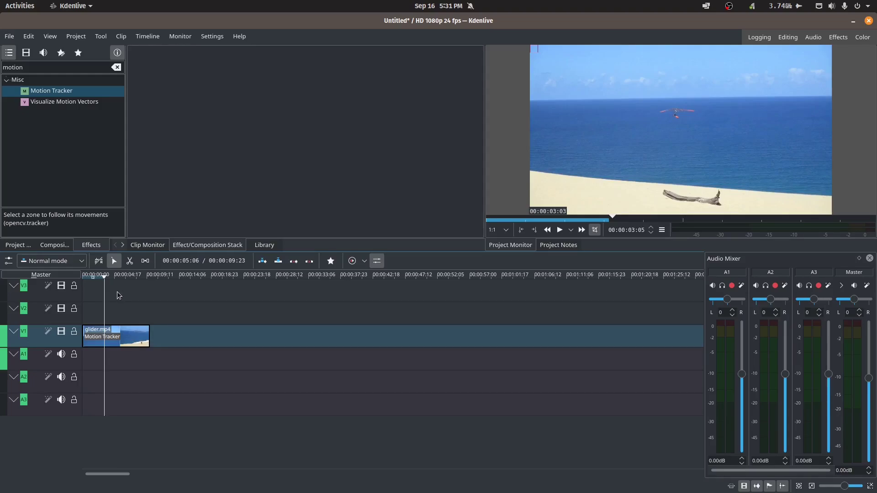
pyautogui.click(117, 291)
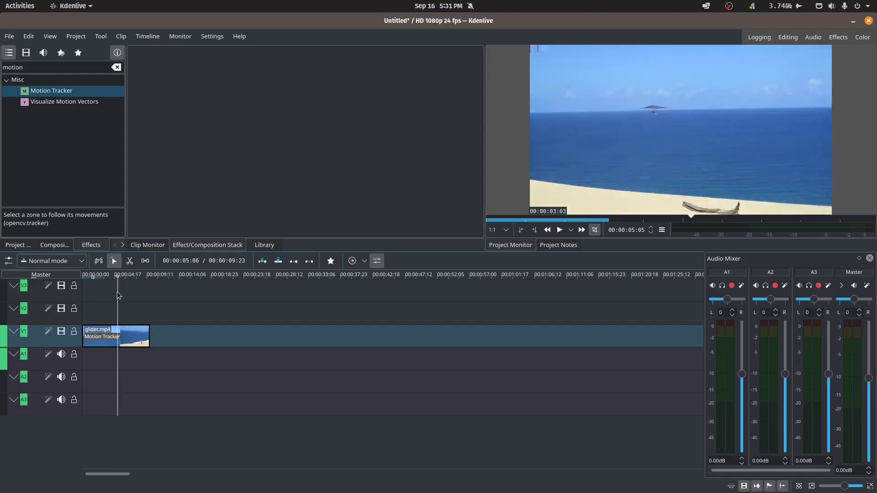
pyautogui.click(128, 336)
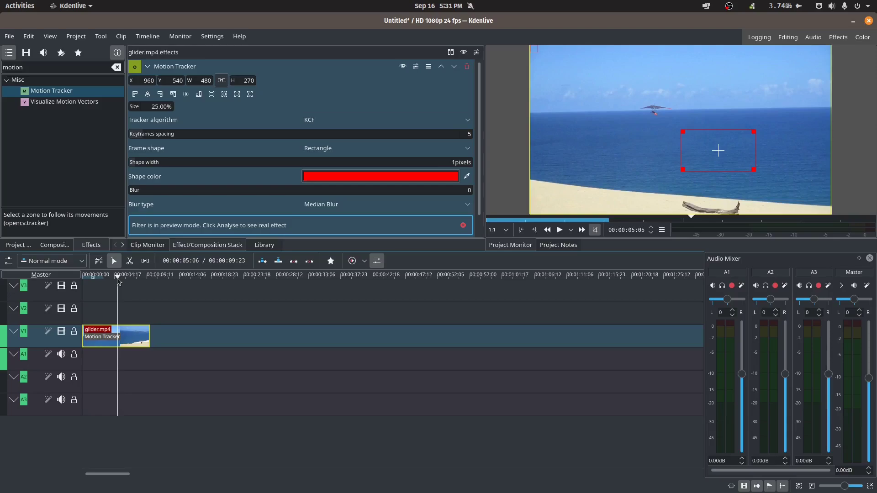
pyautogui.moveTo(118, 279); pyautogui.dragTo(78, 284)
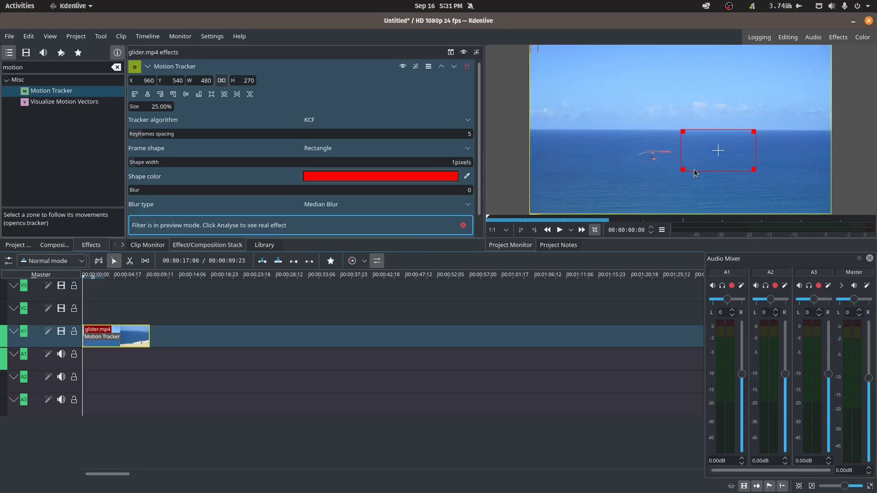
pyautogui.moveTo(717, 149); pyautogui.dragTo(653, 155)
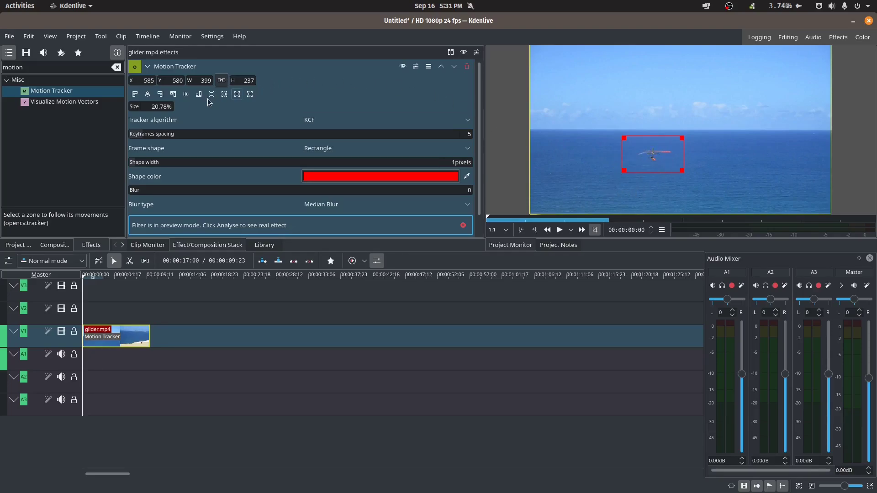
# Step: Switch the Motion Tracker algorithm to CSRT and the frame shape to Ellipse
pyautogui.click(466, 121)
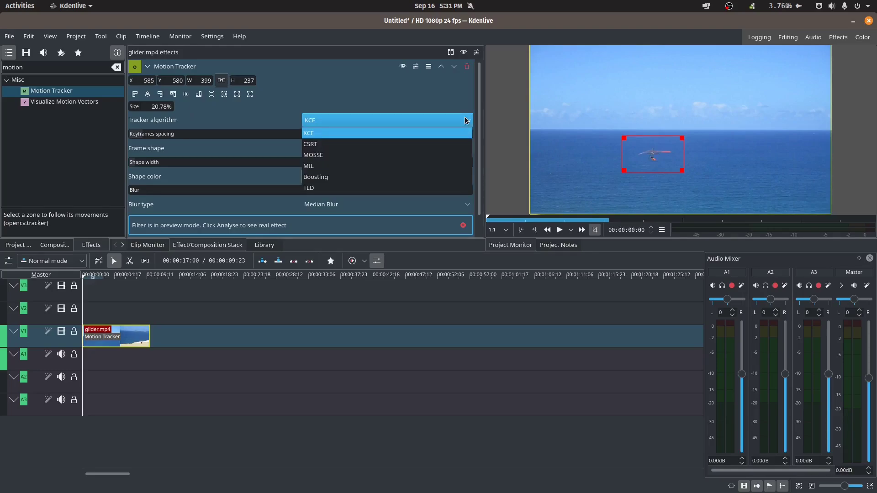
pyautogui.click(316, 145)
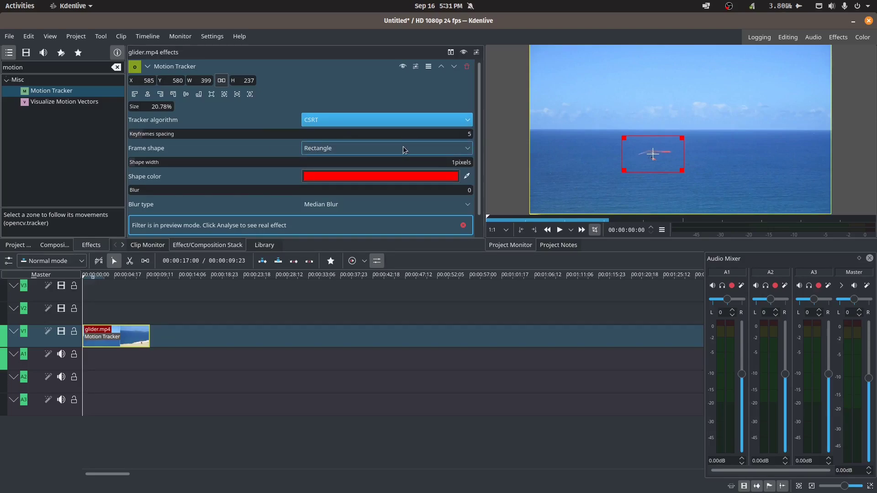
pyautogui.click(467, 151)
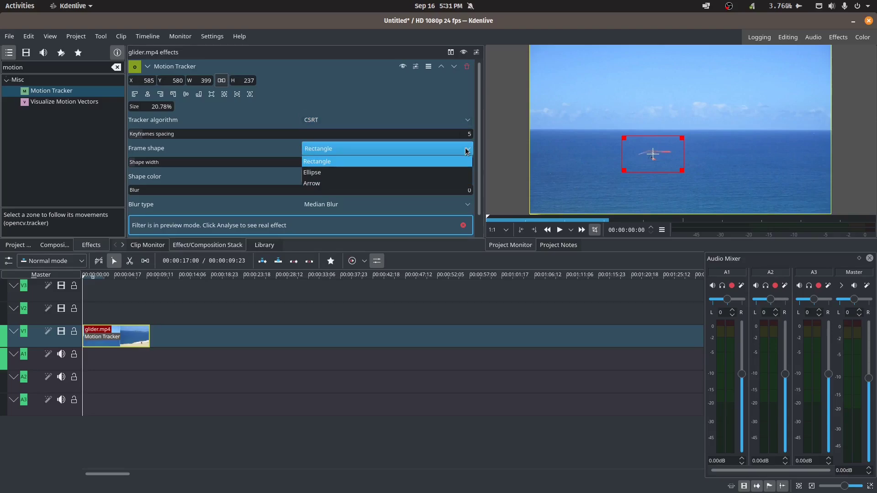
pyautogui.click(444, 161)
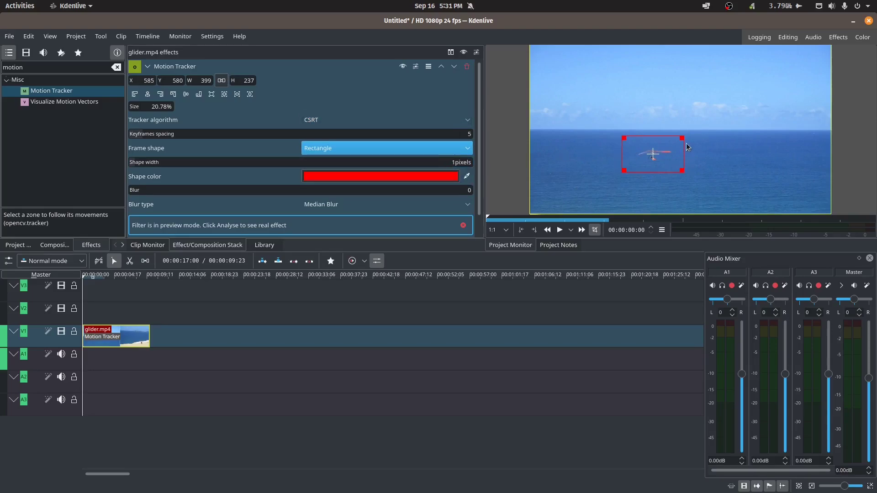
pyautogui.click(459, 147)
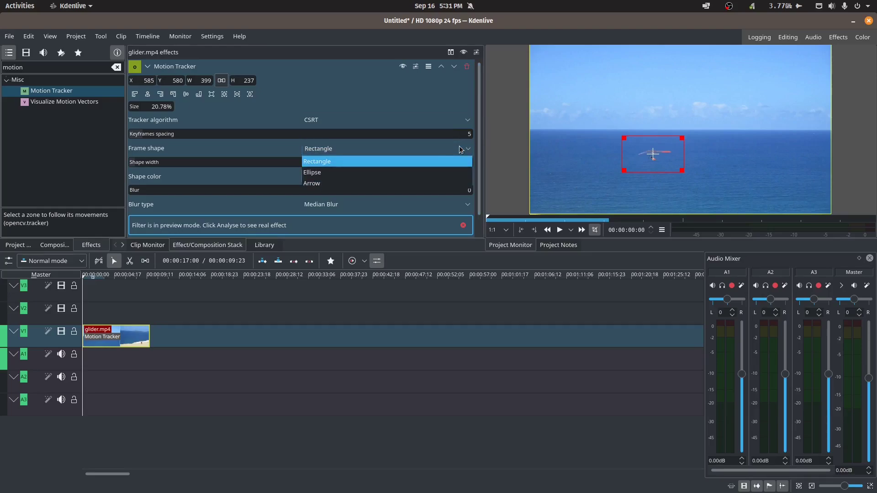
pyautogui.click(399, 170)
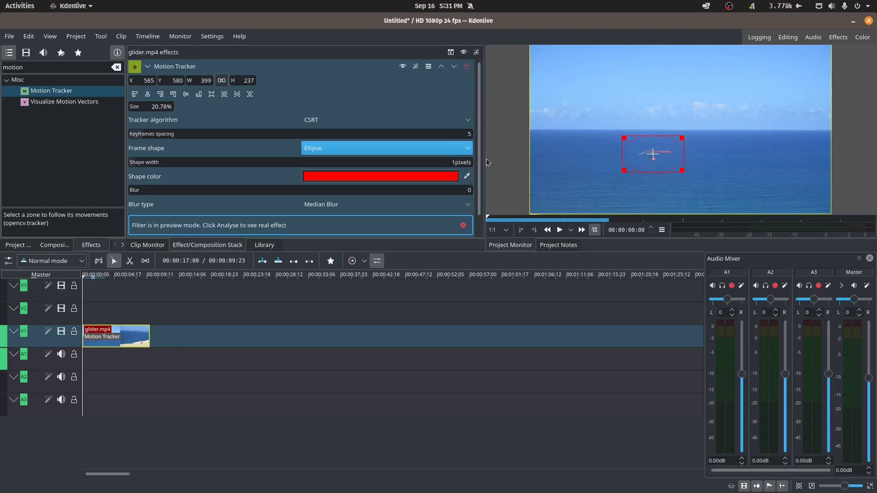
pyautogui.click(467, 150)
pyautogui.click(373, 182)
pyautogui.click(468, 149)
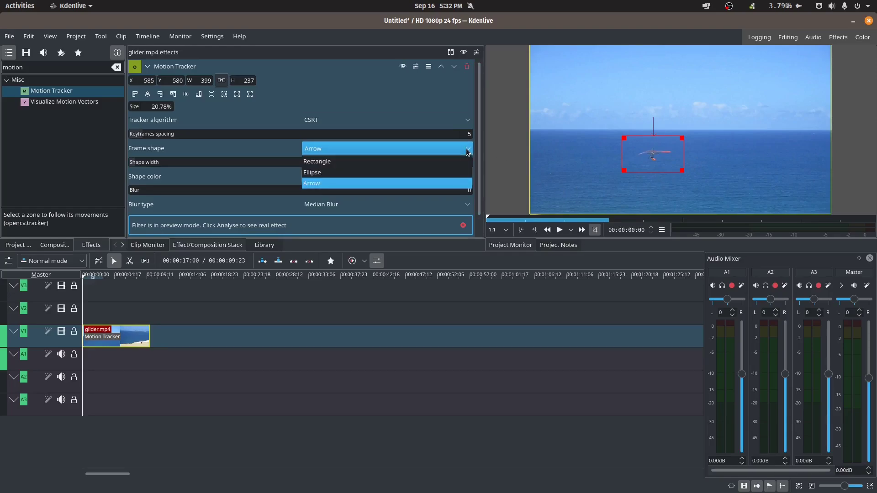
pyautogui.click(421, 173)
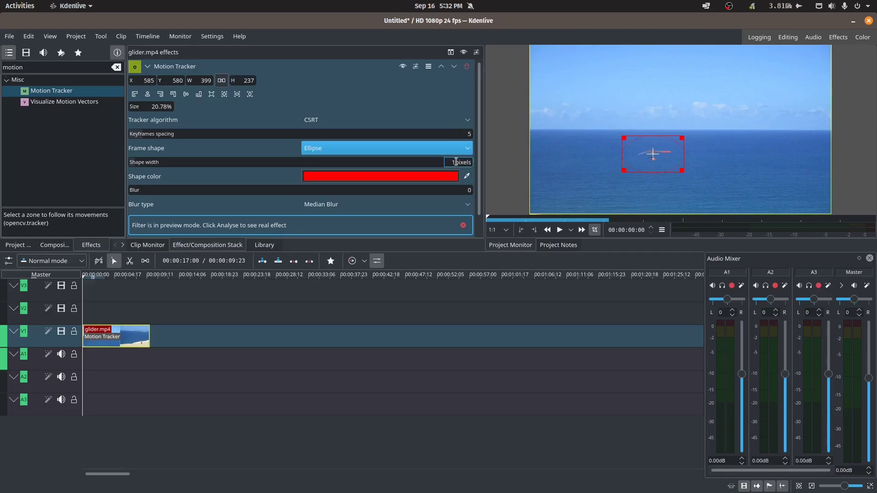
# Step: Set the shape width to 5 and tighten the tracking zone to 440×199 around the glider
pyautogui.moveTo(456, 162); pyautogui.dragTo(446, 160)
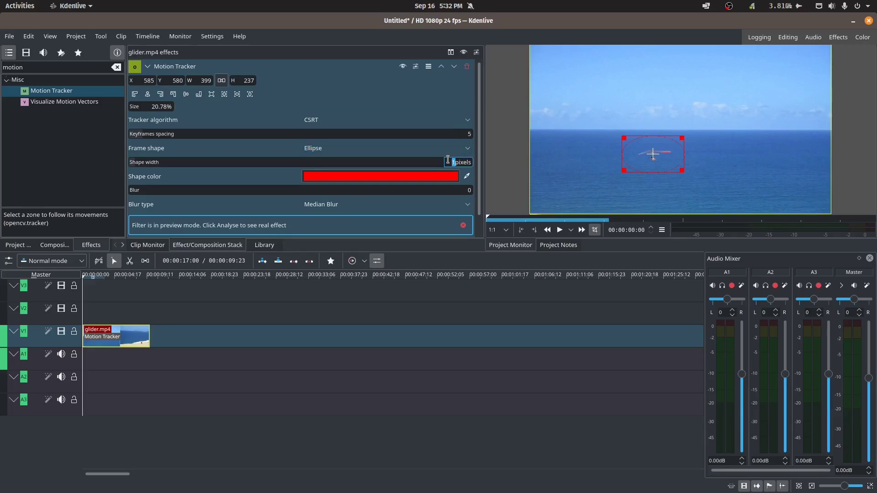
pyautogui.write('5')
pyautogui.press('Tab')
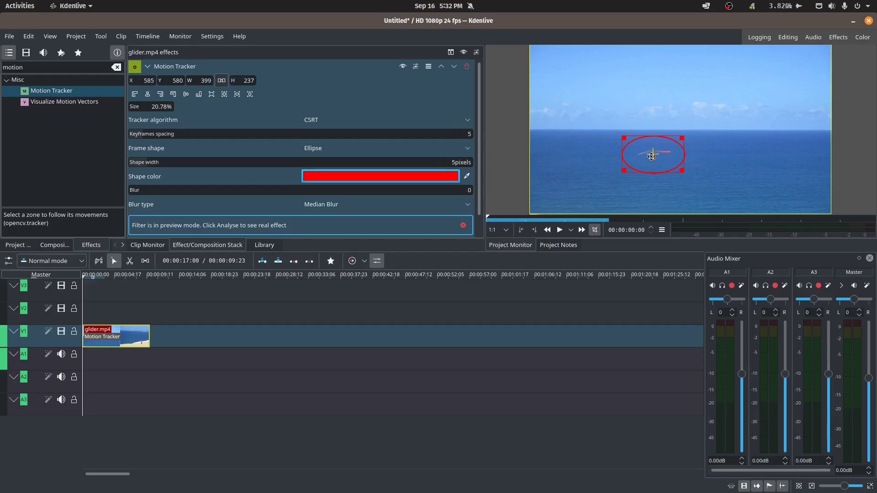
pyautogui.moveTo(684, 172); pyautogui.dragTo(654, 153)
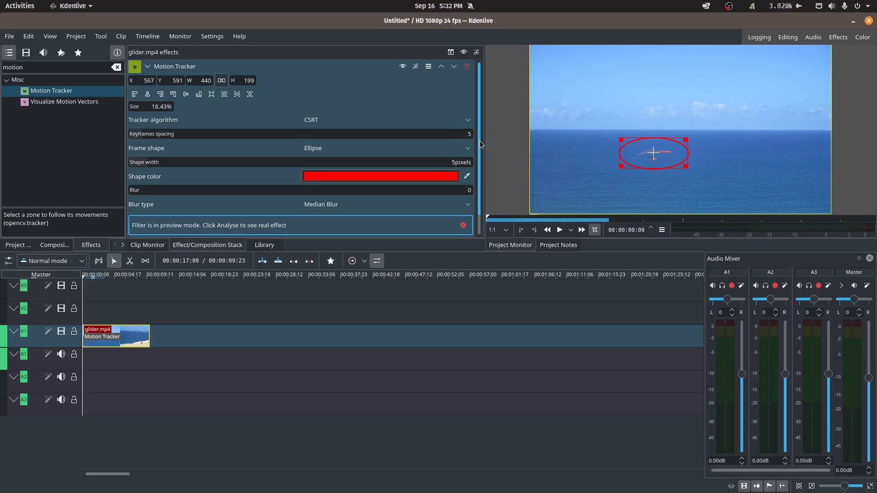
pyautogui.scroll(-2, 479, 146)
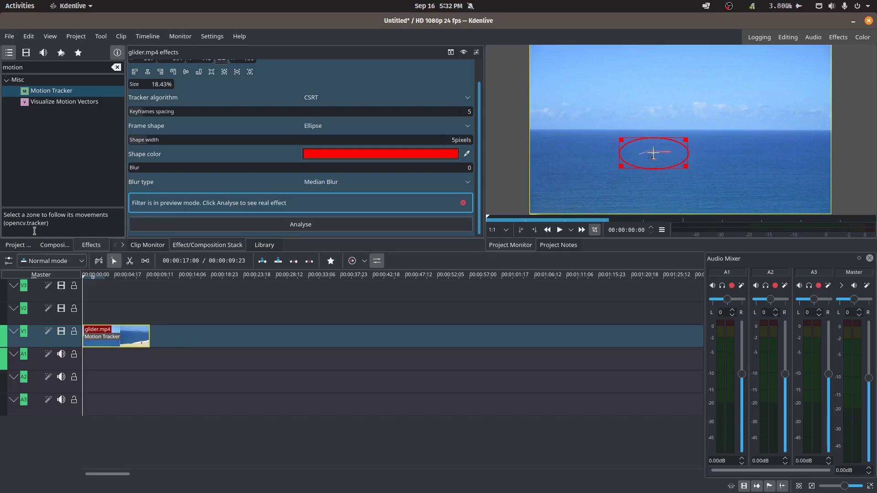
# Step: Return to the Project Bin and analyse the glider clip's motion with the CSRT tracker
pyautogui.click(21, 248)
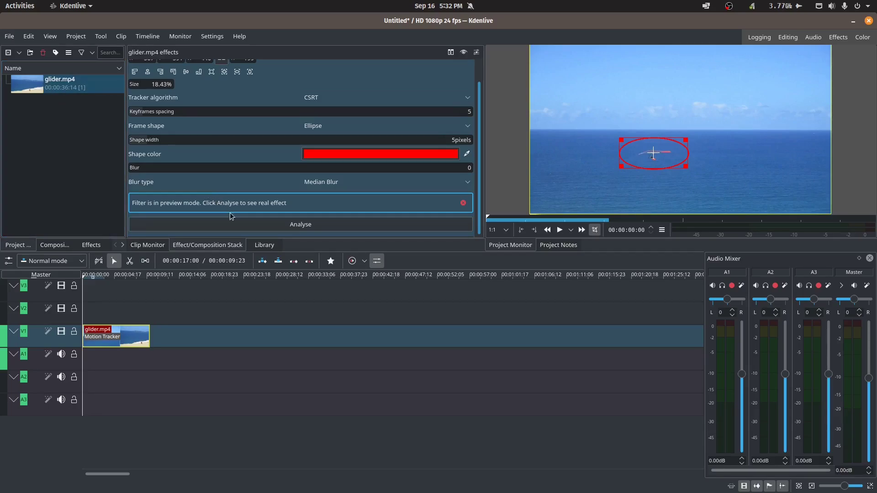
pyautogui.click(296, 225)
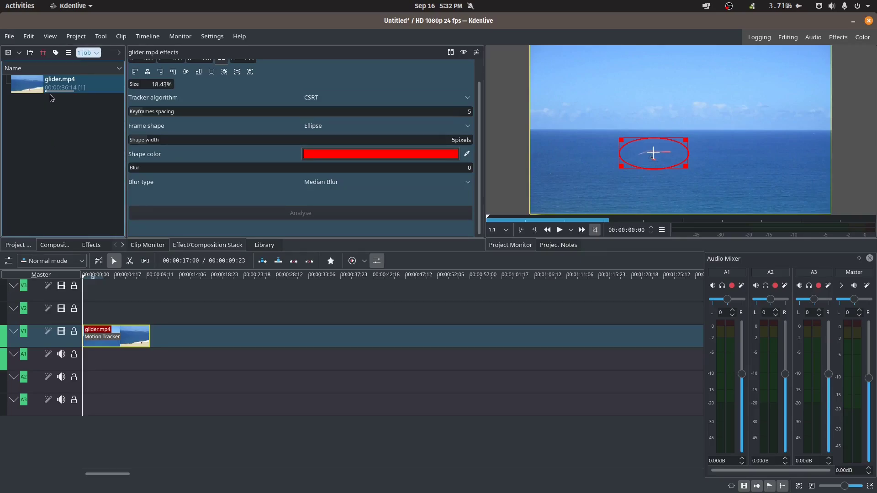
pyautogui.moveTo(50, 92)
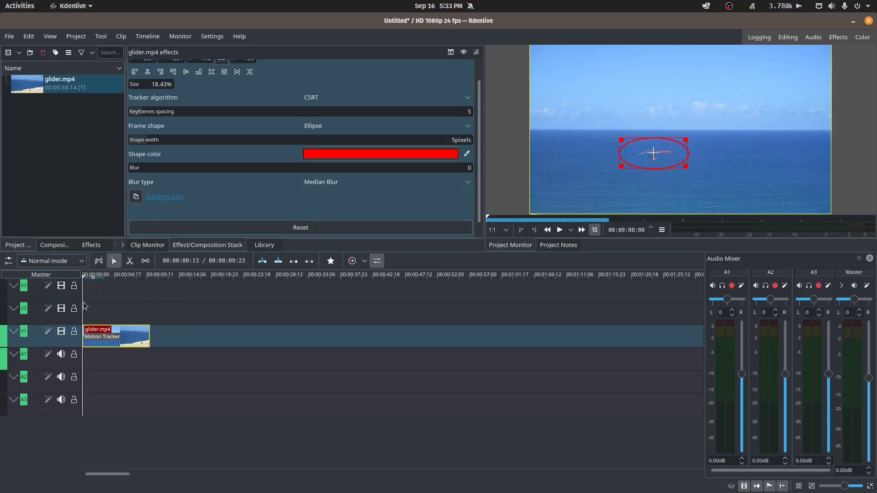
pyautogui.click(558, 233)
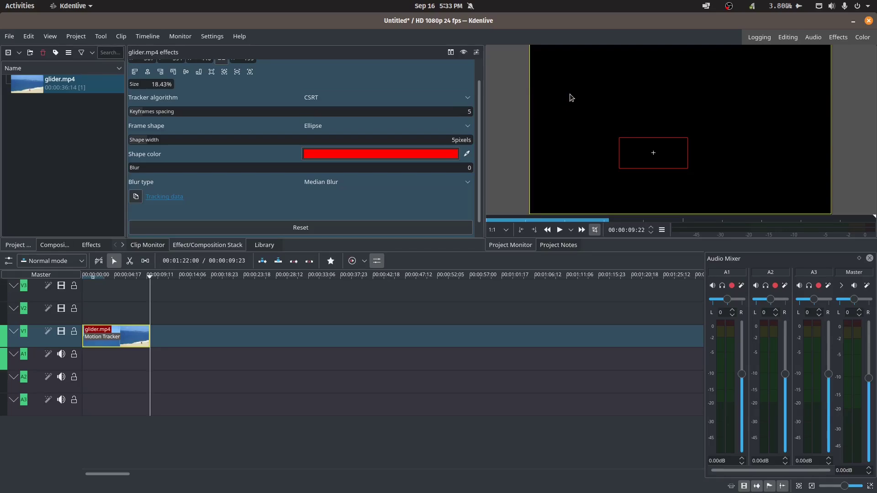
pyautogui.scroll(2, 481, 105)
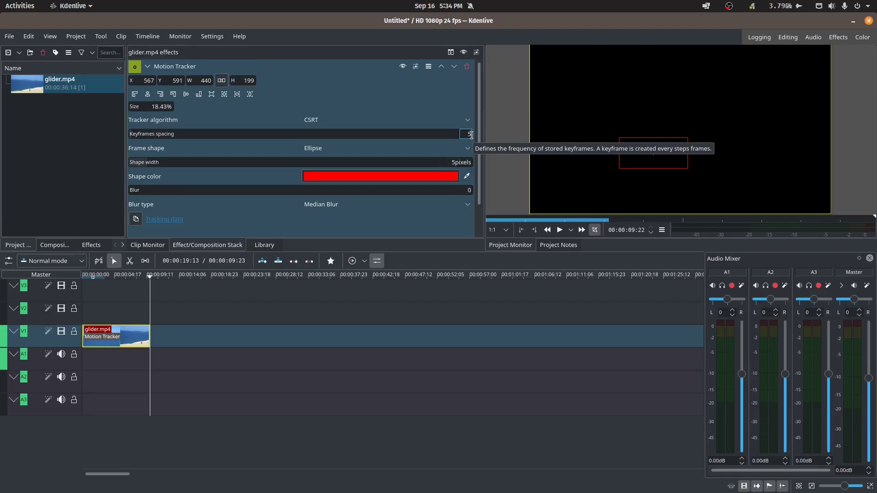
pyautogui.moveTo(149, 277); pyautogui.dragTo(106, 284)
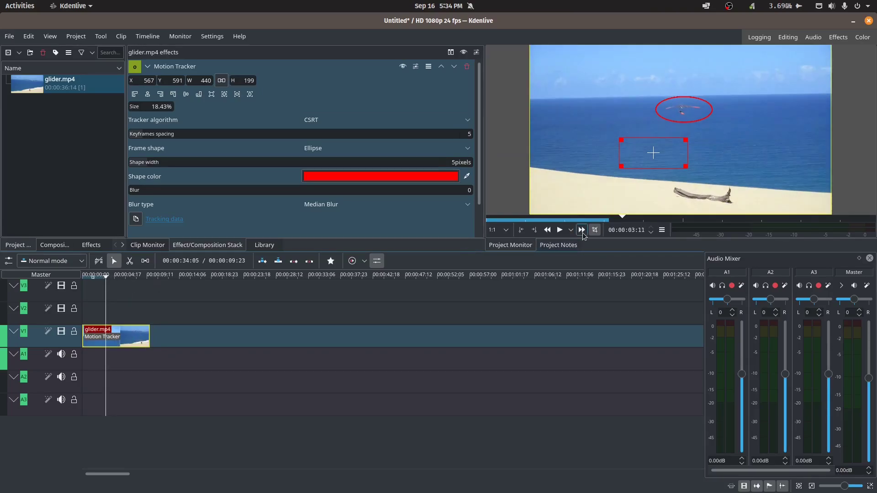
pyautogui.click(559, 230)
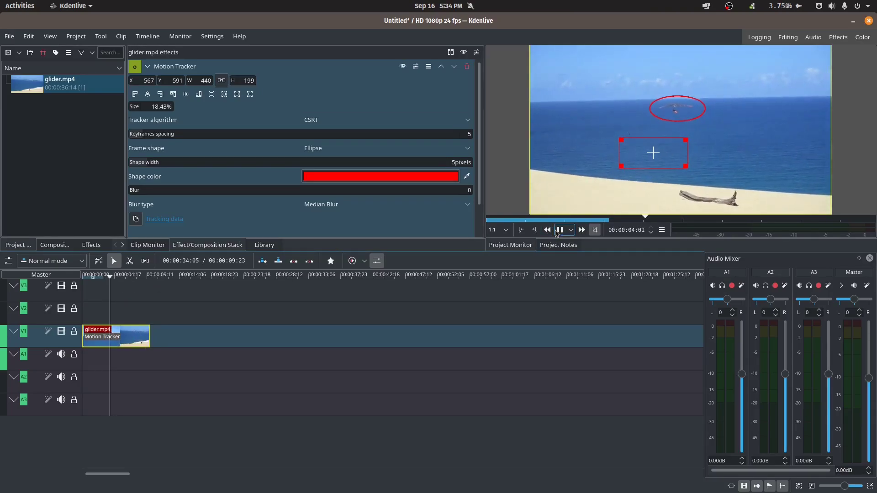
pyautogui.click(559, 229)
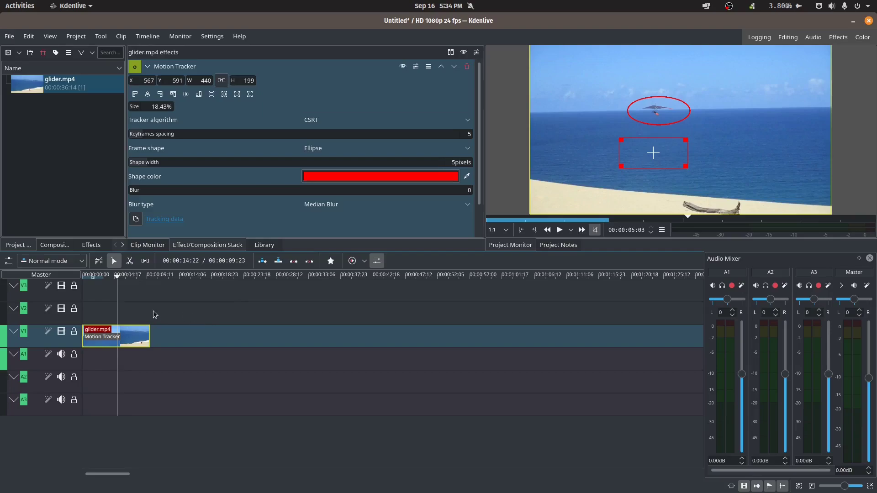
pyautogui.press('Home')
pyautogui.click(559, 229)
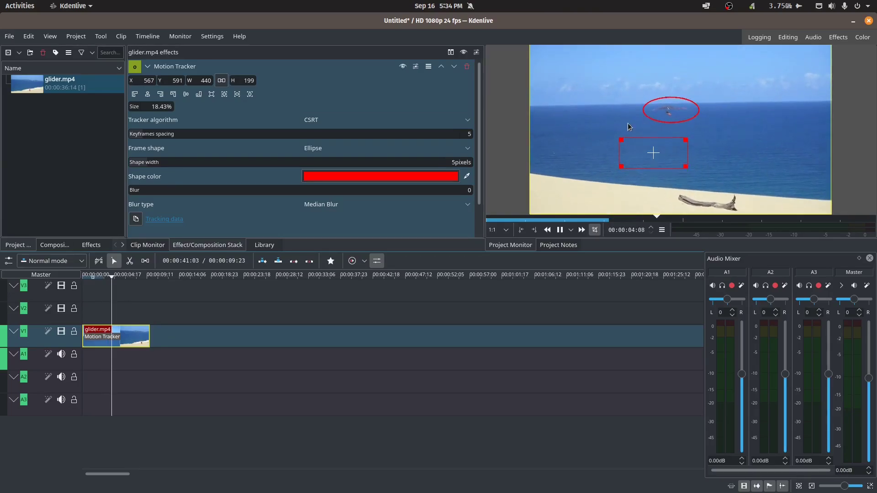
pyautogui.press('space')
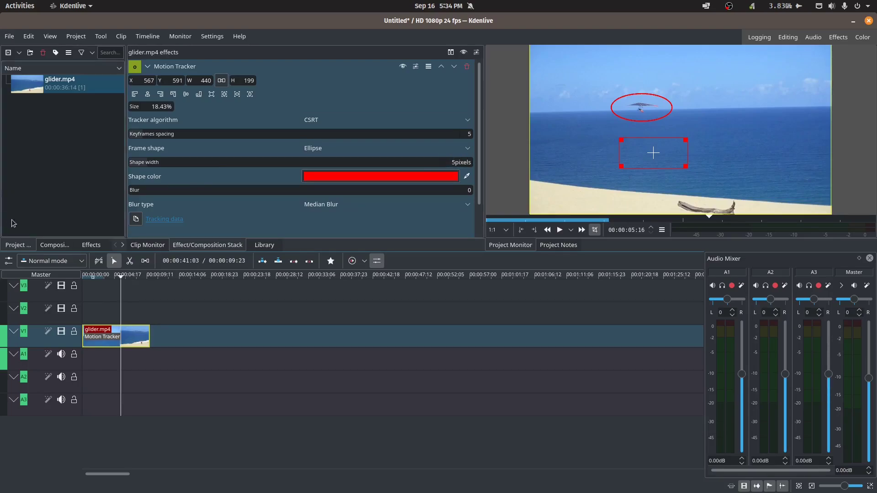
# Step: Create a title clip with white 'Glider' text centred horizontally and vertically in the frame
pyautogui.rightClick(39, 156)
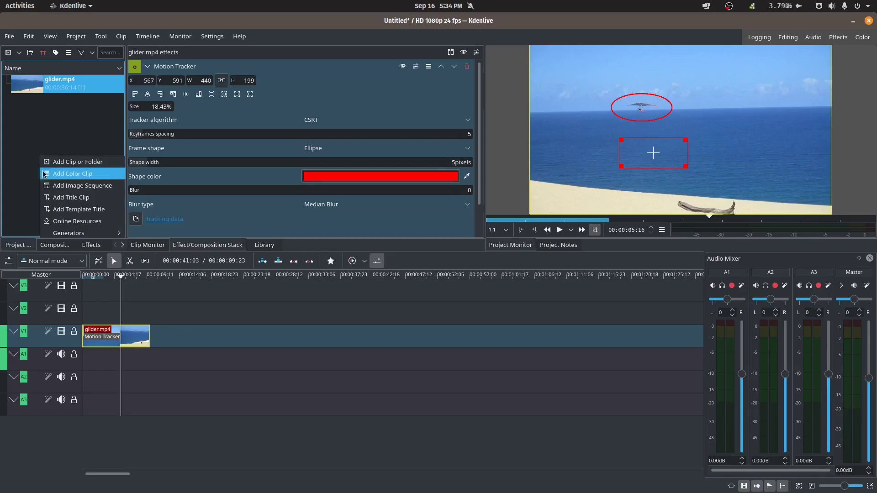
pyautogui.click(61, 198)
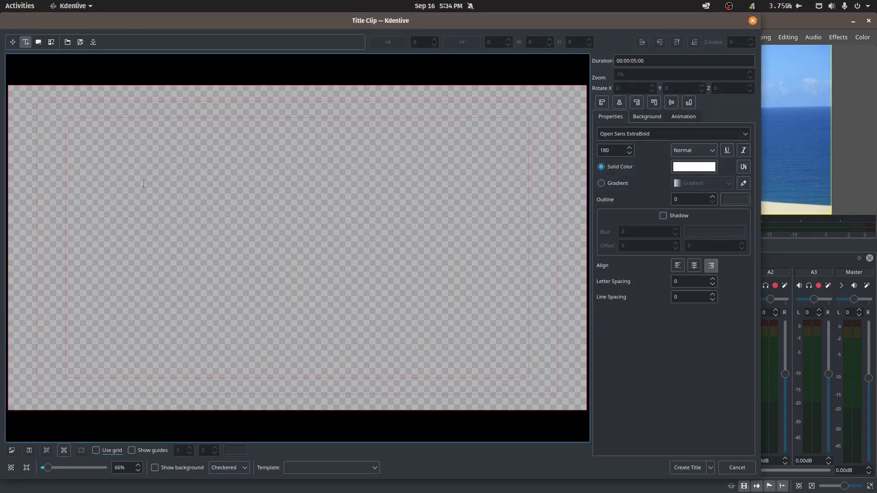
pyautogui.click(246, 238)
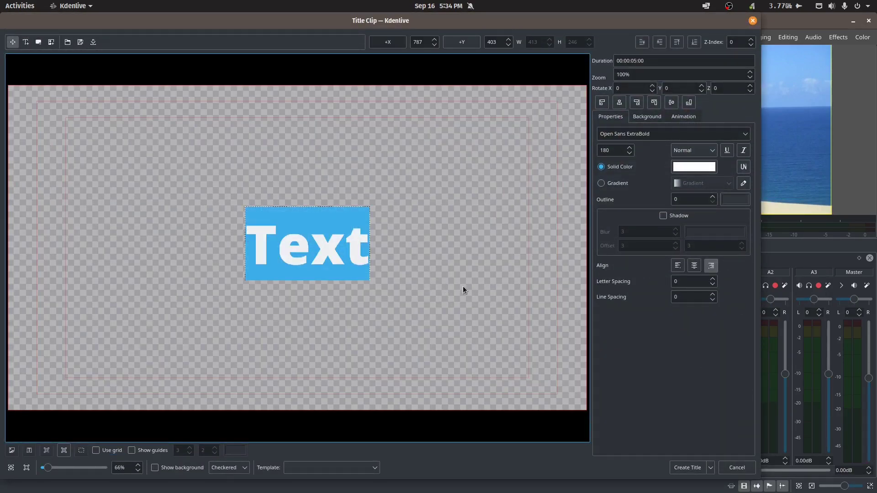
pyautogui.write('Gl')
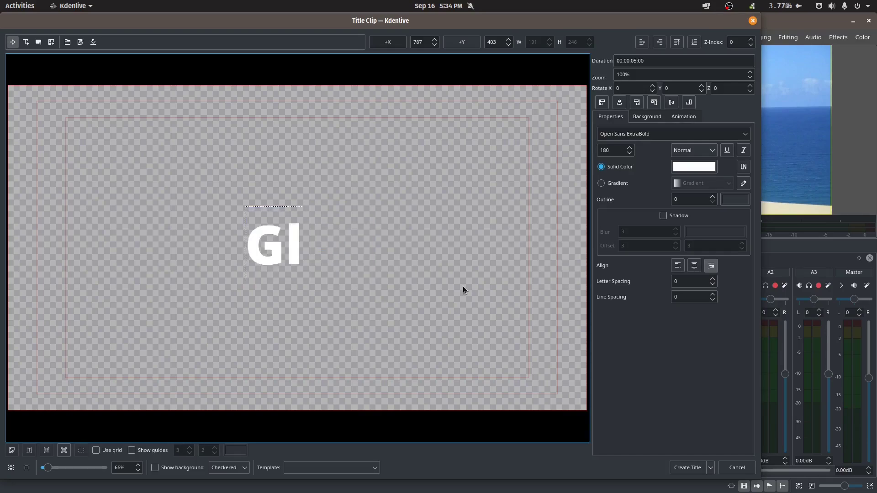
pyautogui.write('ider')
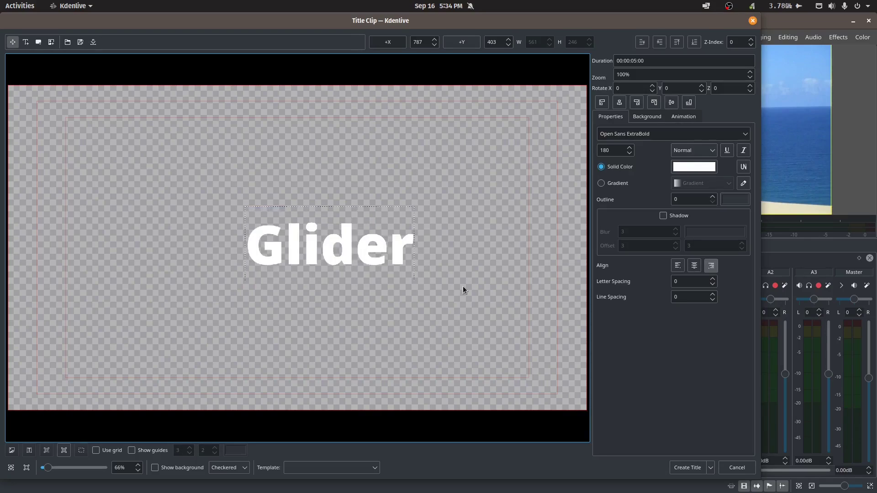
pyautogui.click(620, 103)
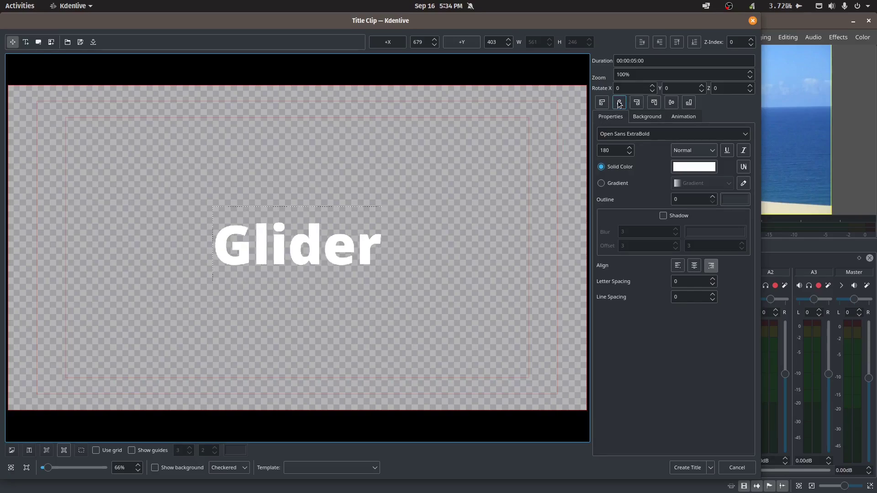
pyautogui.click(672, 103)
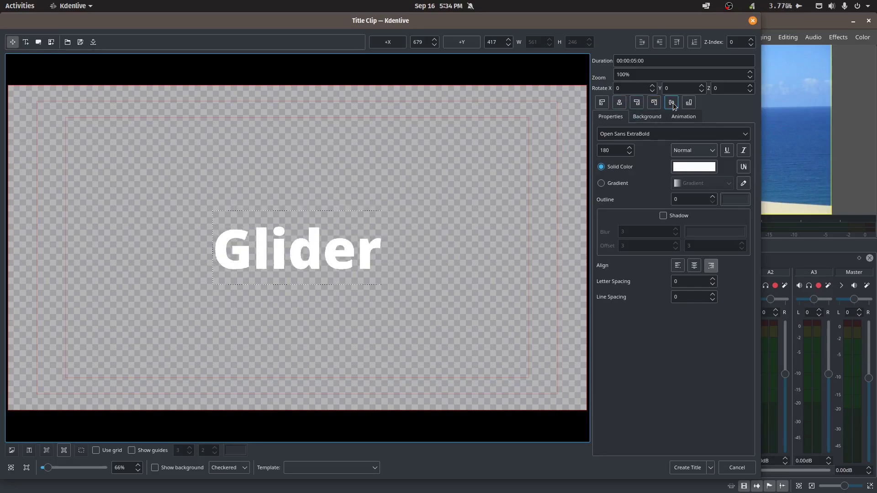
pyautogui.click(689, 463)
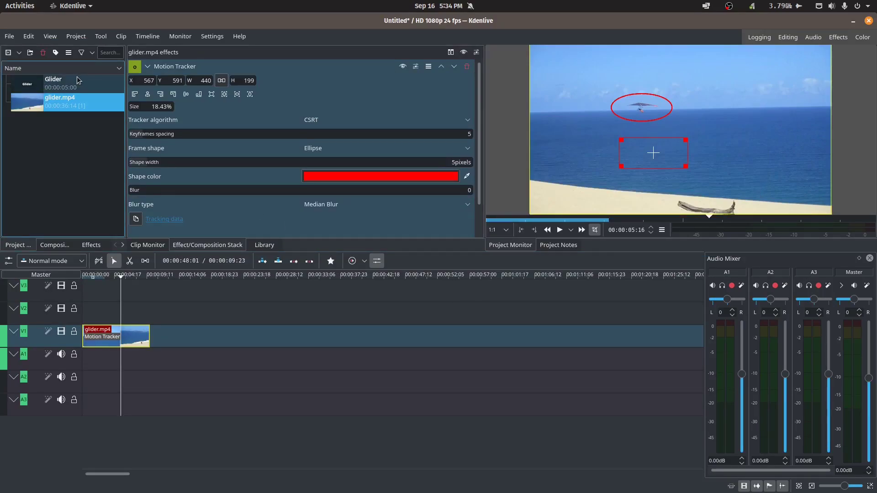
# Step: Put the Glider title on V2 above glider.mp4, then show glider.mp4's Motion Tracker settings
pyautogui.moveTo(69, 86); pyautogui.dragTo(147, 317)
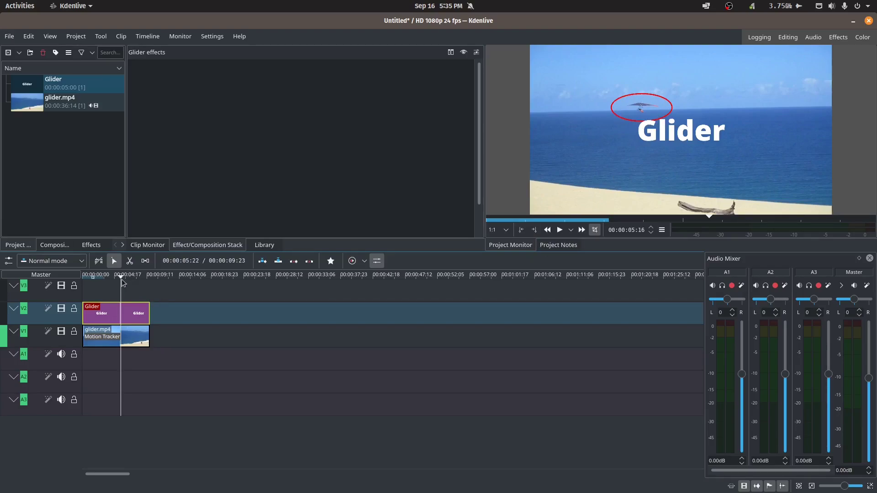
pyautogui.click(99, 278)
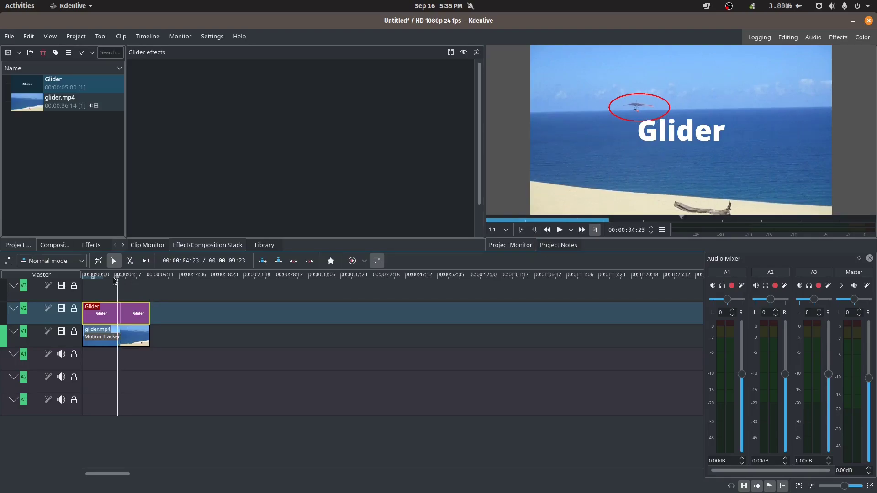
pyautogui.click(118, 334)
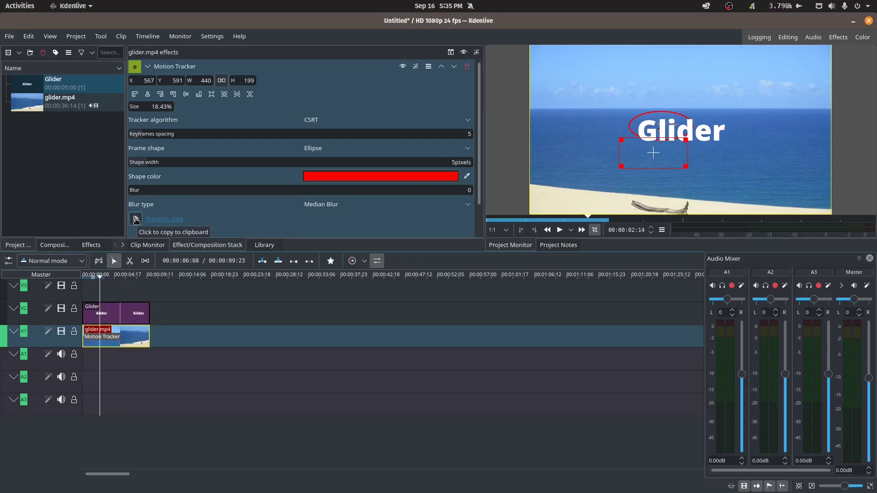
# Step: Copy the glider's tracking data, then drag the Transform effect (search 'trans') onto the Glider title
pyautogui.click(136, 220)
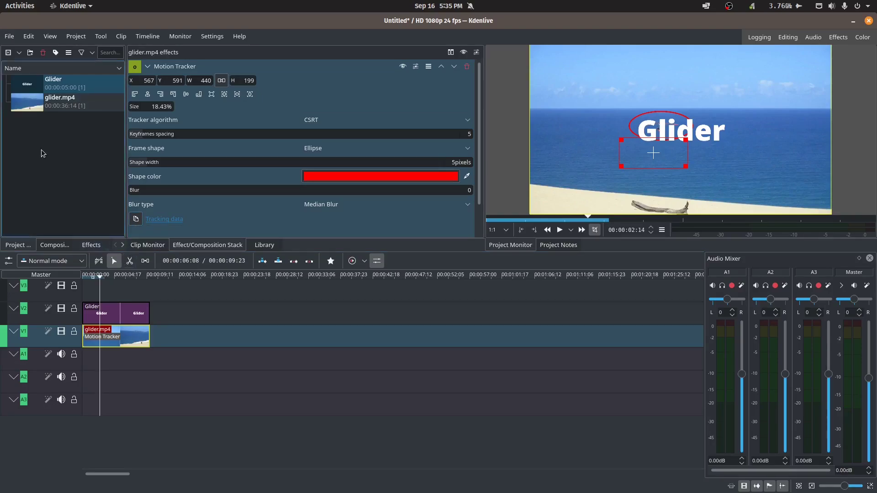
pyautogui.click(57, 87)
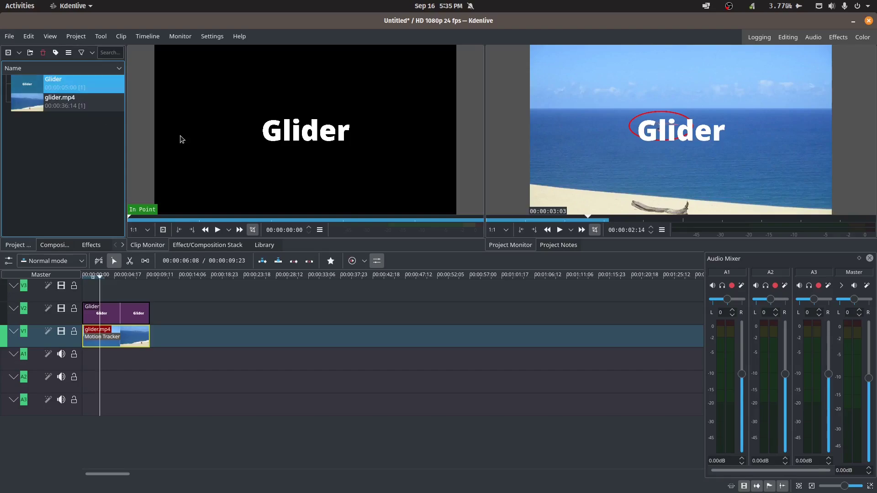
pyautogui.click(91, 244)
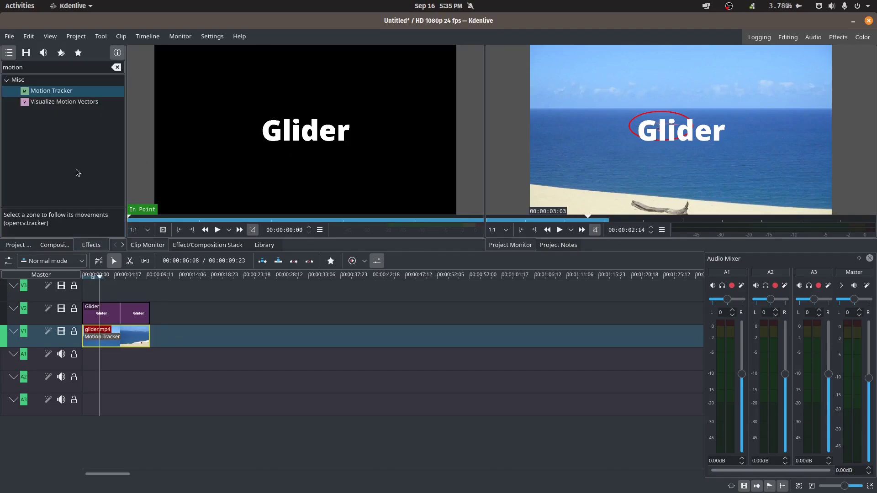
pyautogui.click(116, 67)
pyautogui.write('trans')
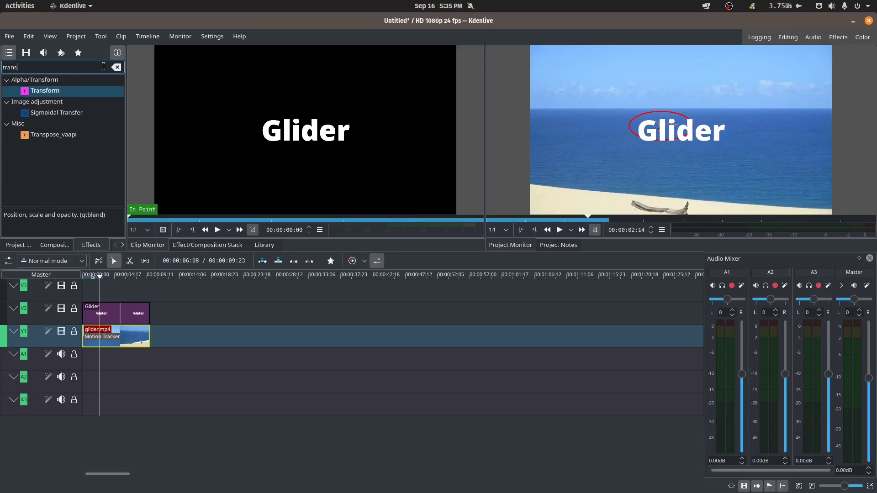
pyautogui.click(67, 91)
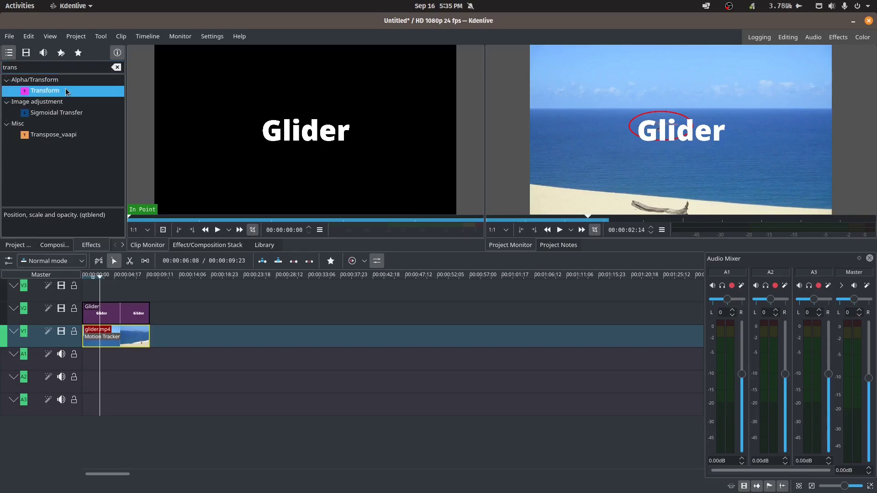
pyautogui.moveTo(68, 91); pyautogui.dragTo(115, 316)
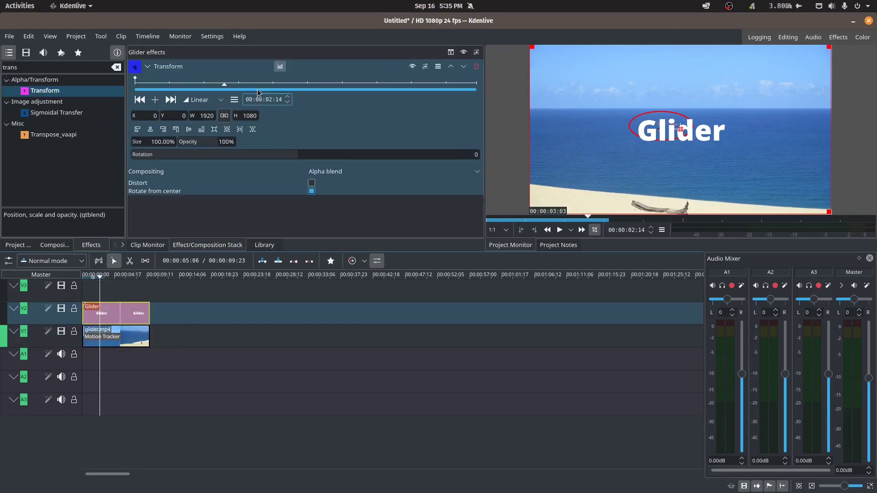
# Step: Import the clipboard tracking keyframes into the Glider title's Transform and rewind to 00:00:00:00
pyautogui.click(234, 101)
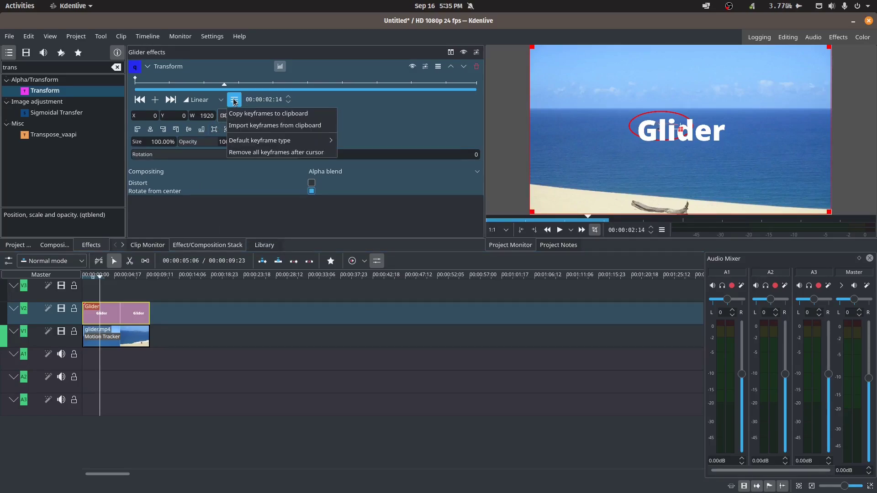
pyautogui.click(273, 126)
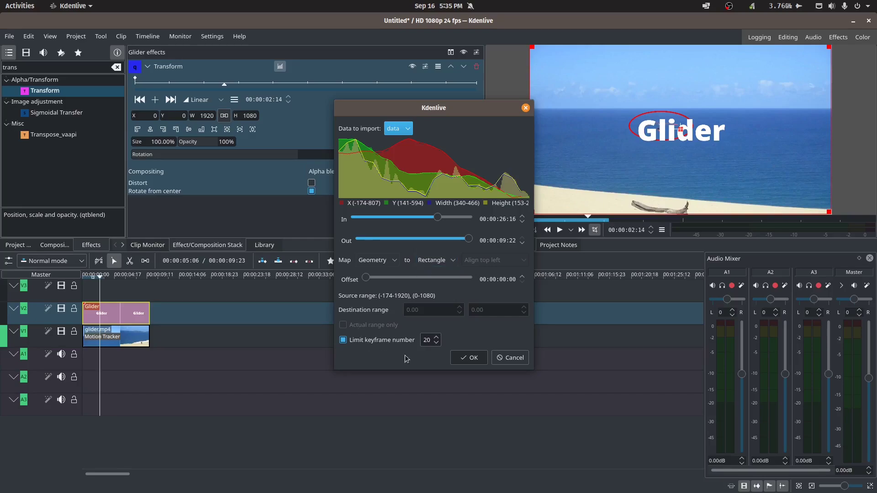
pyautogui.click(468, 358)
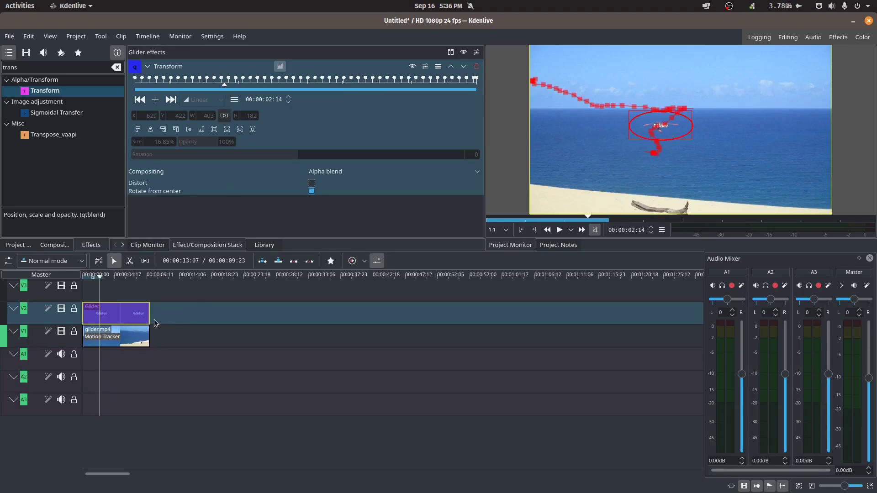
pyautogui.click(101, 279)
pyautogui.moveTo(100, 280); pyautogui.dragTo(84, 281)
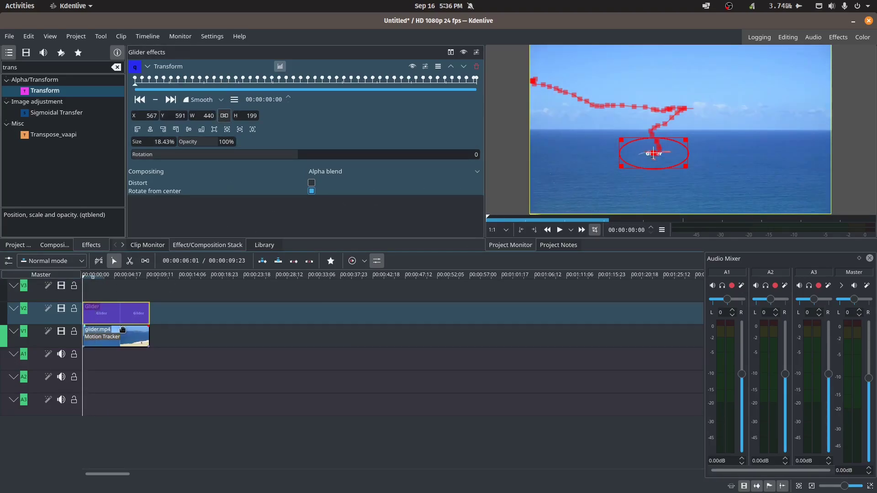
# Step: Set glider.mp4's Motion Tracker shape width to 0 to hide the red ellipse
pyautogui.click(121, 341)
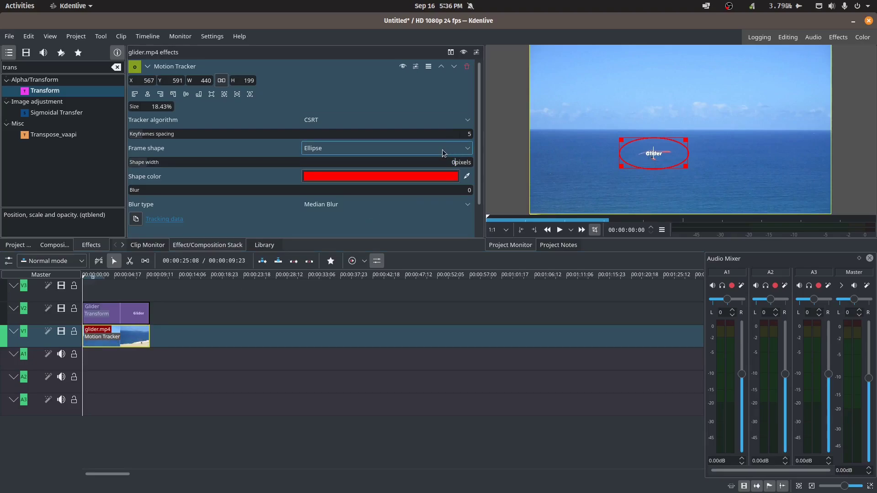
pyautogui.press('Tab')
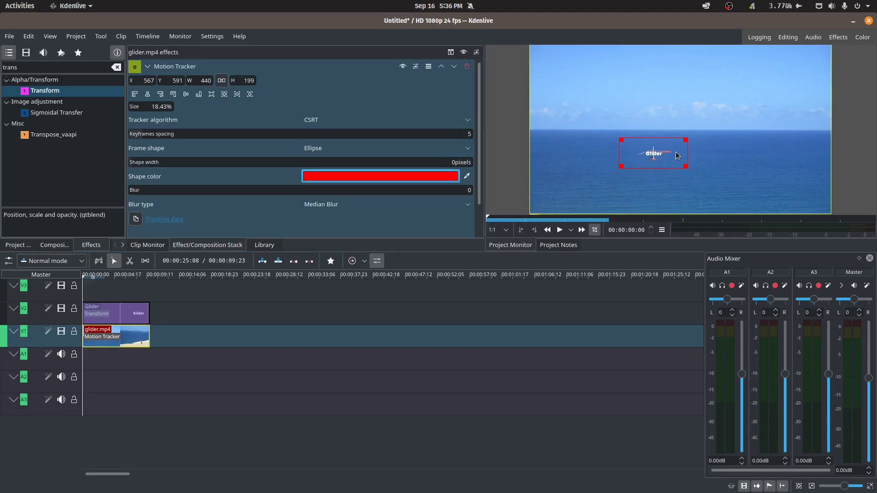
# Step: Rewind to the beginning and select the Glider title to view its tracked path
pyautogui.click(114, 361)
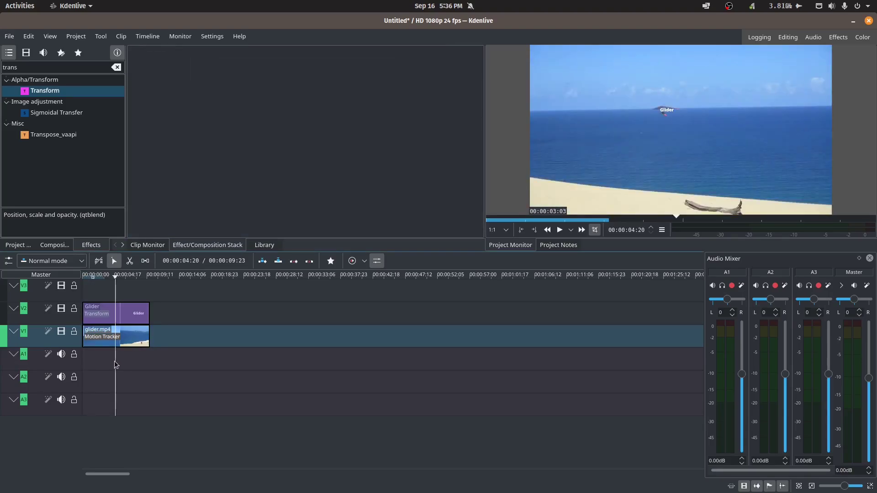
pyautogui.moveTo(116, 275); pyautogui.dragTo(78, 279)
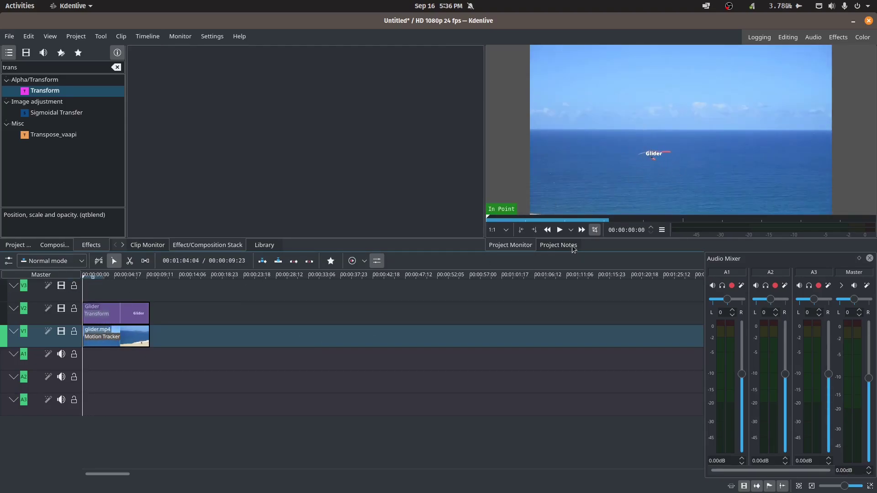
pyautogui.click(113, 319)
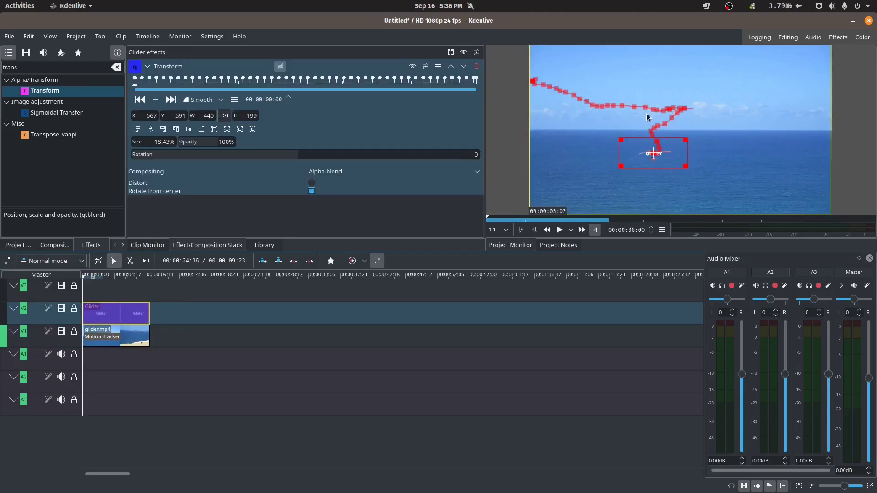
# Step: Play from the first frame to preview the title following the glider, then reselect the title
pyautogui.click(97, 358)
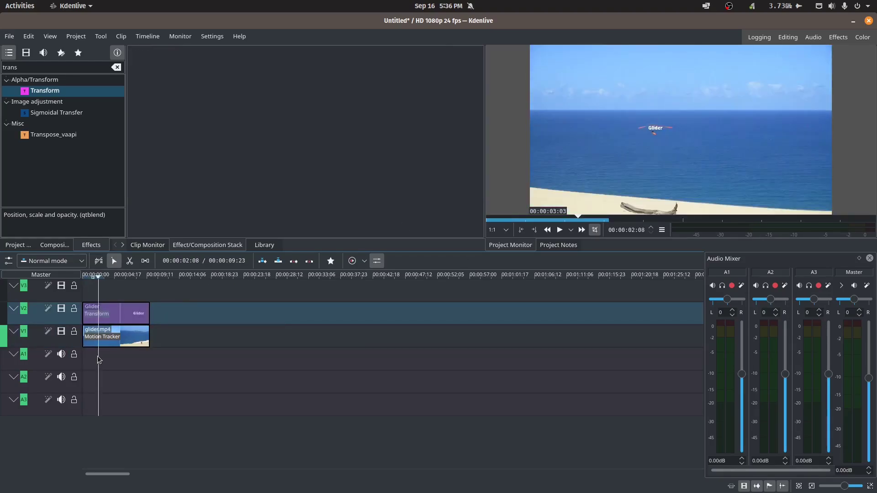
pyautogui.moveTo(101, 281); pyautogui.dragTo(75, 280)
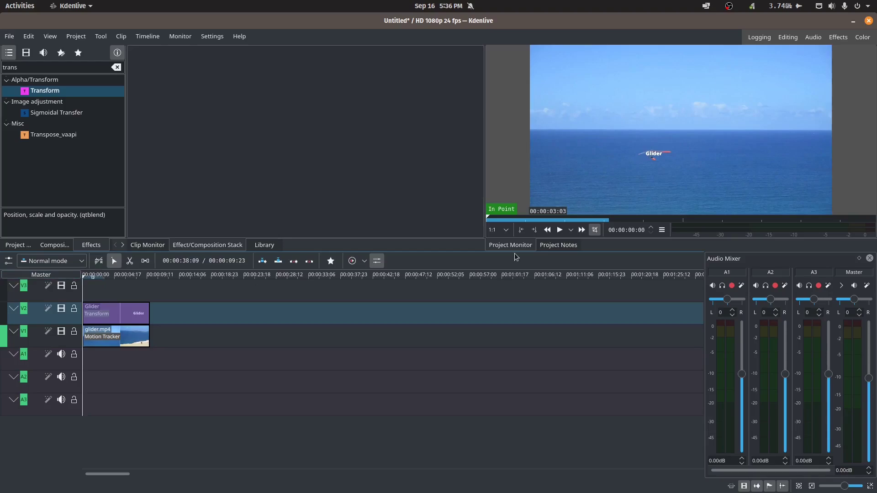
pyautogui.click(560, 230)
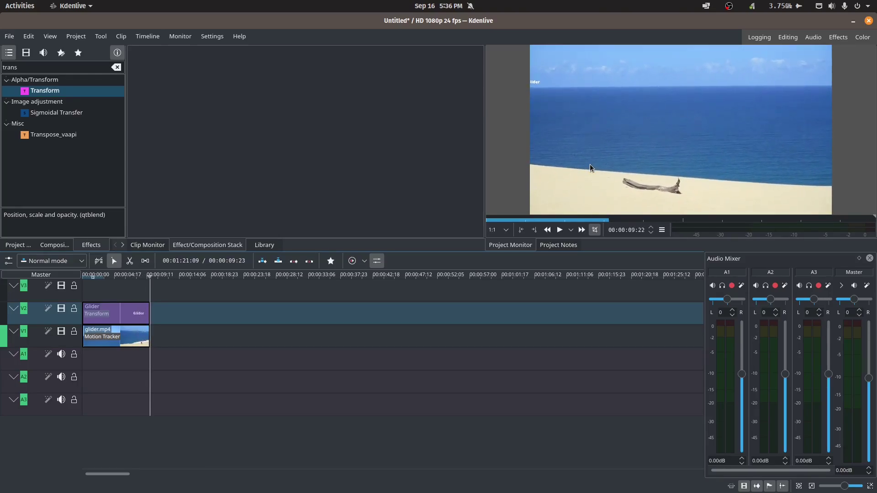
pyautogui.click(130, 313)
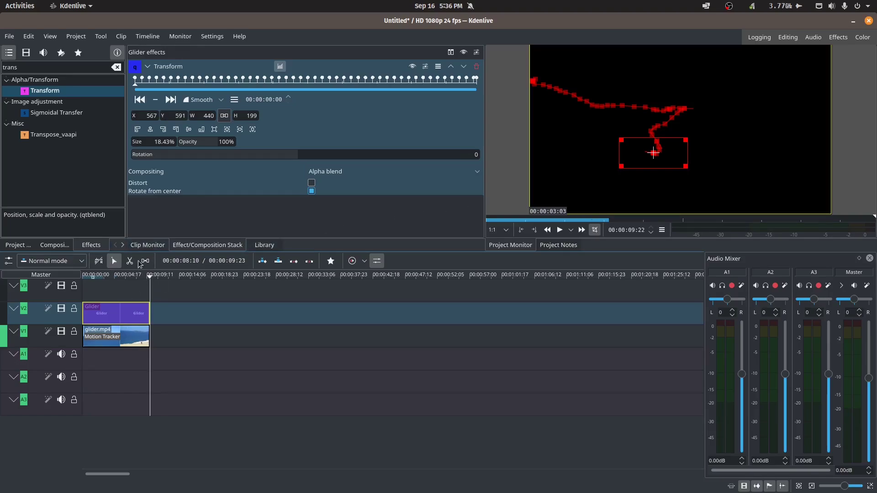
# Step: Delete the Glider title from V2, clear the effect search and return to the Project Bin
pyautogui.press('Delete')
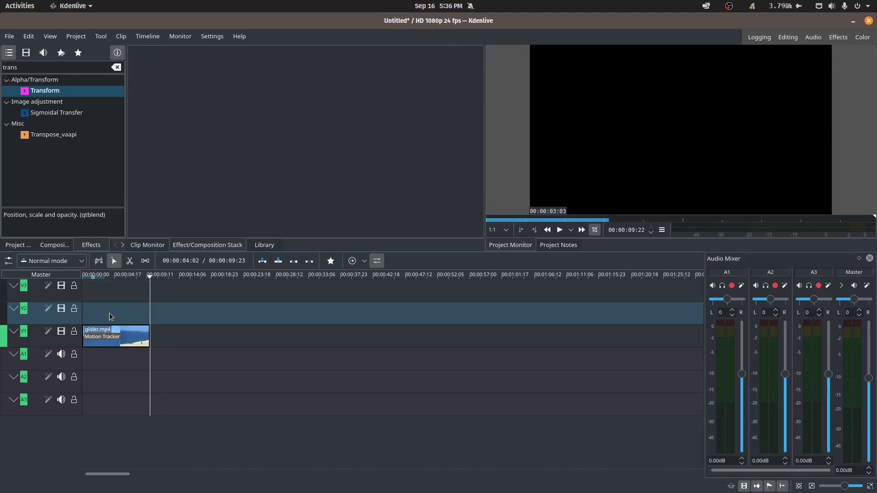
pyautogui.click(117, 67)
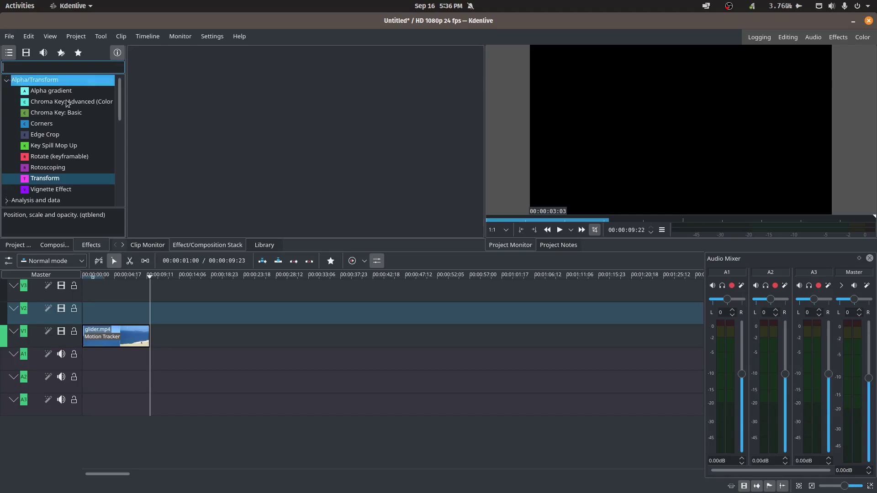
pyautogui.click(9, 245)
# Step: Drag smiley-face.png from the file manager onto V2 and rewind to the start
pyautogui.hotkey('alt', 'Tab')
pyautogui.moveTo(704, 75); pyautogui.dragTo(149, 315)
pyautogui.click(142, 292)
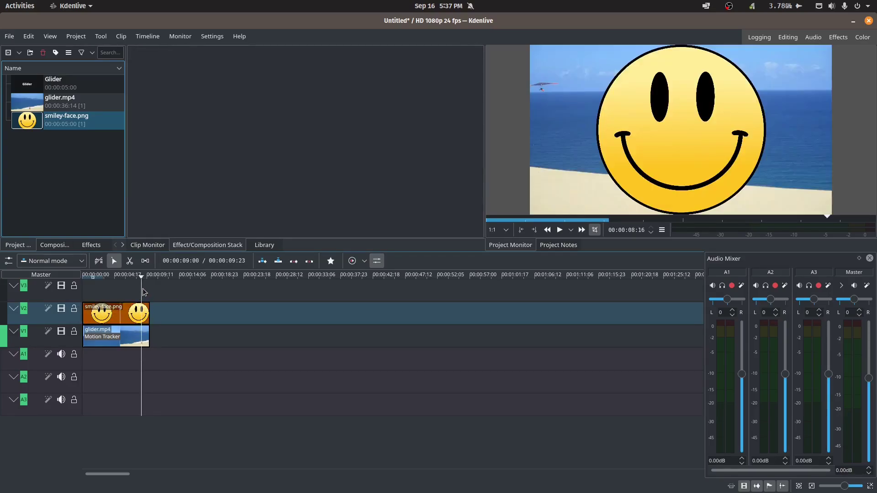
pyautogui.moveTo(140, 281); pyautogui.dragTo(82, 279)
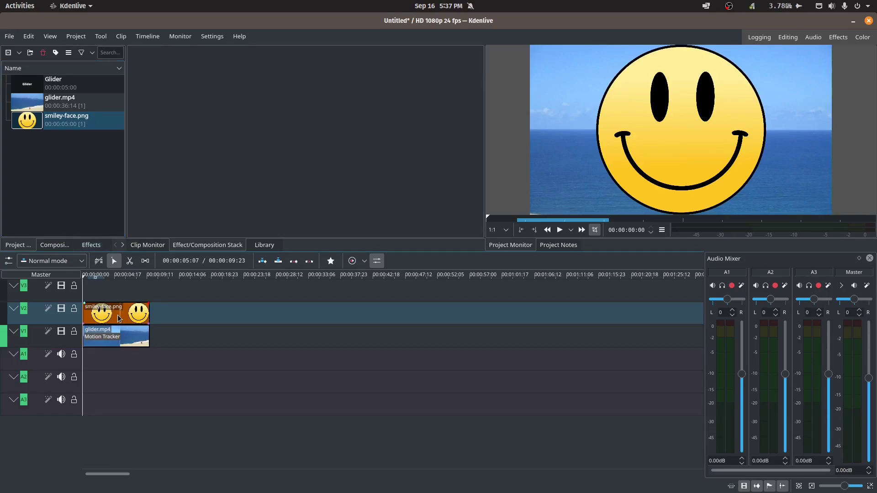
# Step: Apply Transform to smiley-face.png and import the glider's tracking keyframes from the clipboard
pyautogui.click(92, 245)
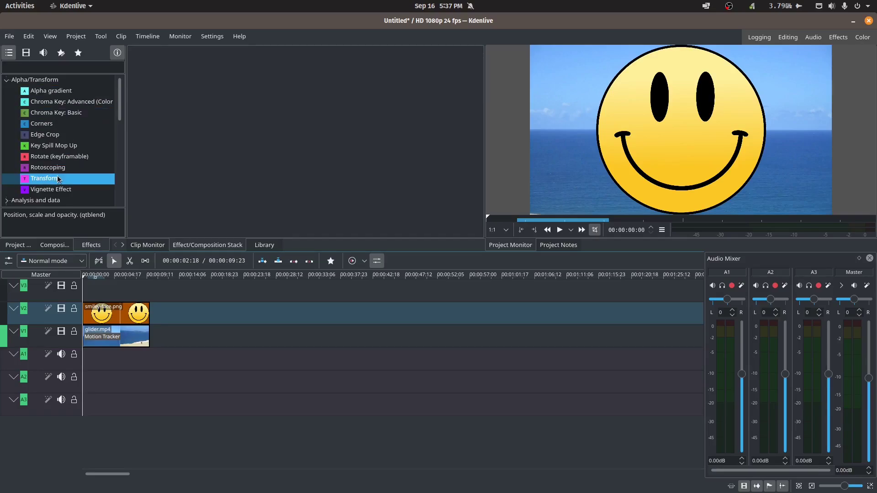
pyautogui.moveTo(55, 180); pyautogui.dragTo(98, 313)
pyautogui.click(118, 318)
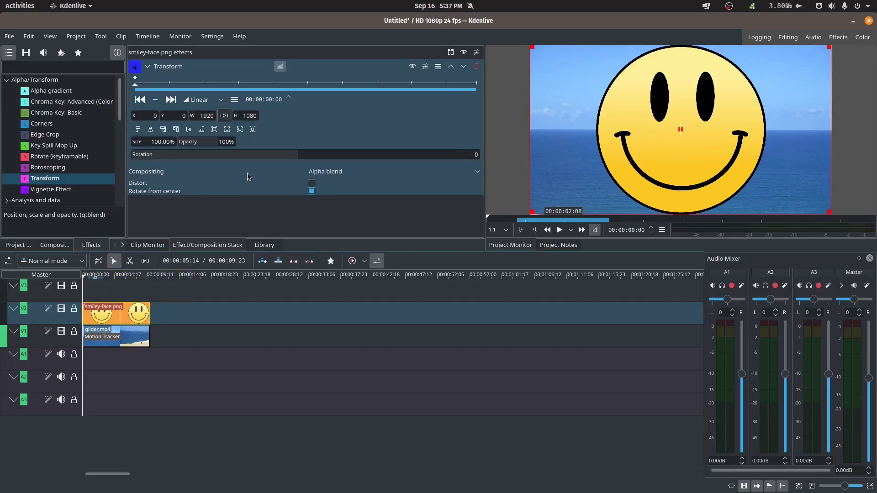
pyautogui.click(235, 100)
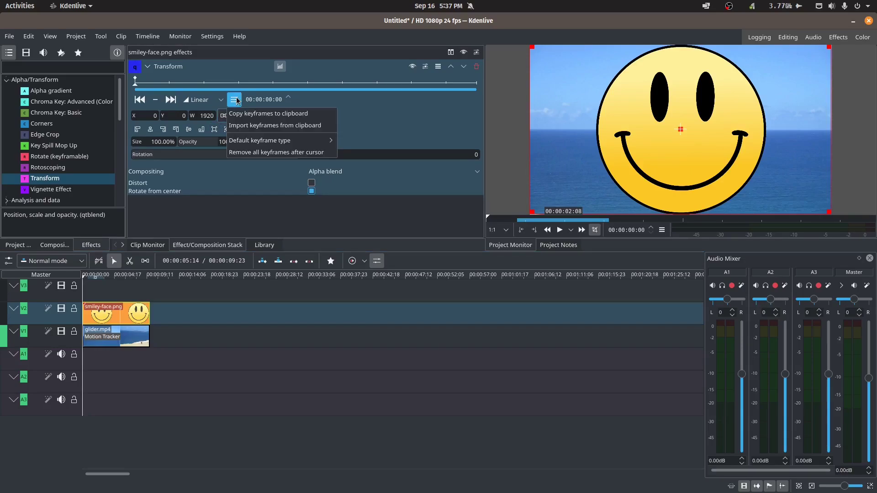
pyautogui.click(243, 126)
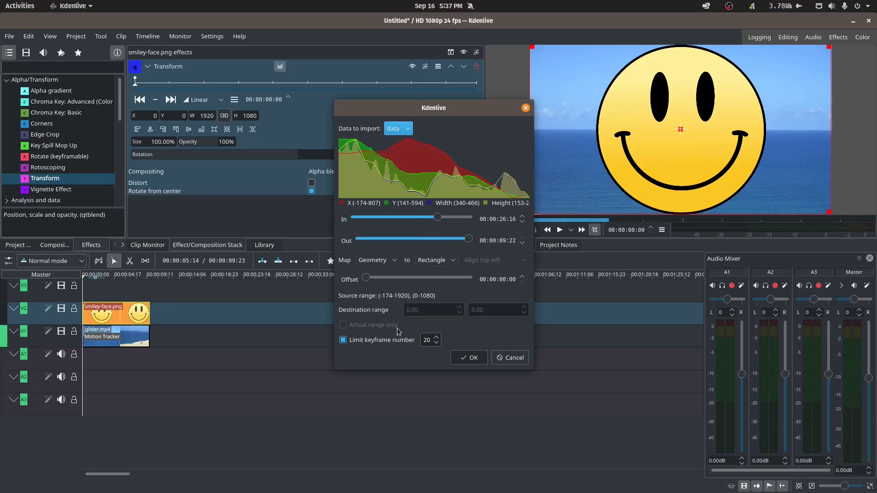
pyautogui.click(469, 357)
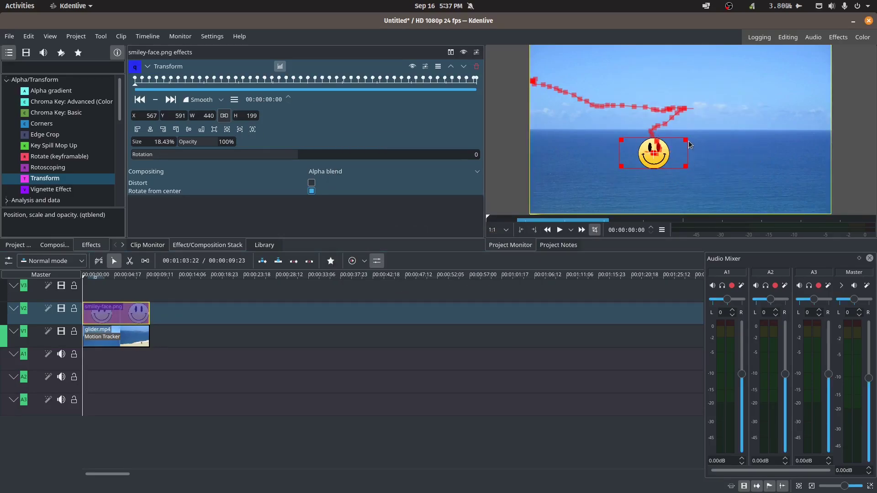
pyautogui.click(99, 358)
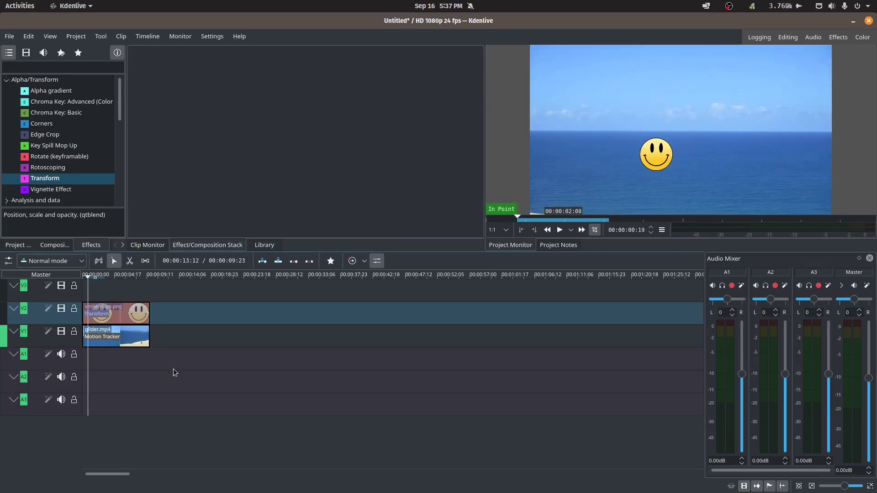
pyautogui.click(559, 230)
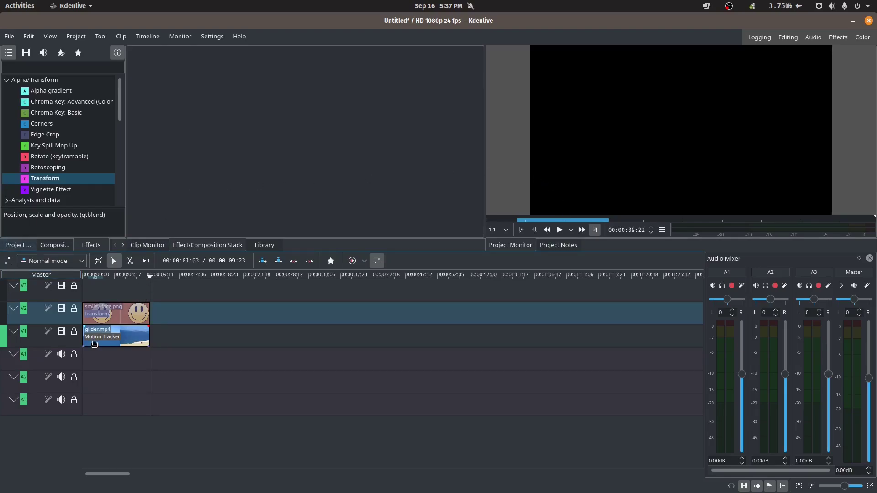
pyautogui.press('space')
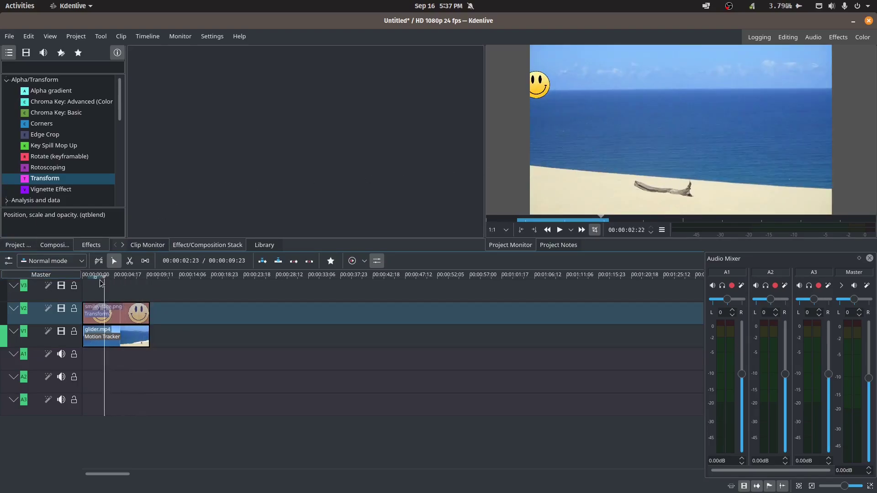
# Step: Delete the smiley-face.png clip from V2 and show the Project Bin
pyautogui.click(132, 319)
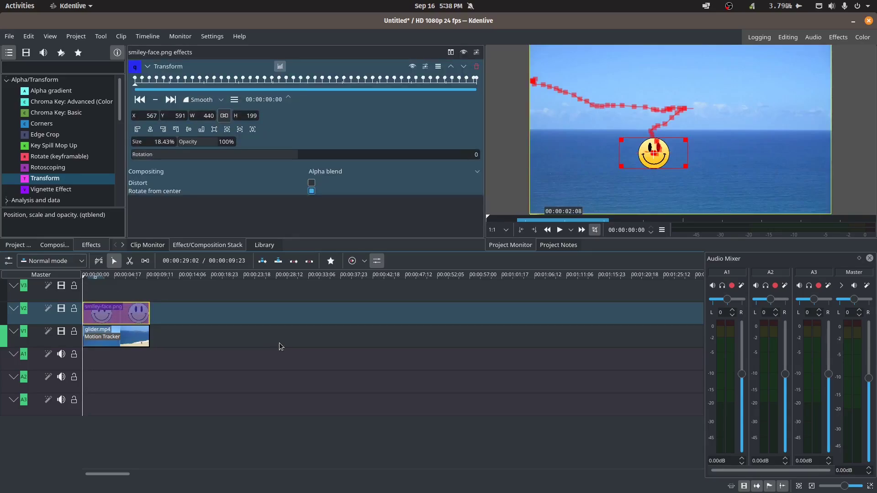
pyautogui.press('Delete')
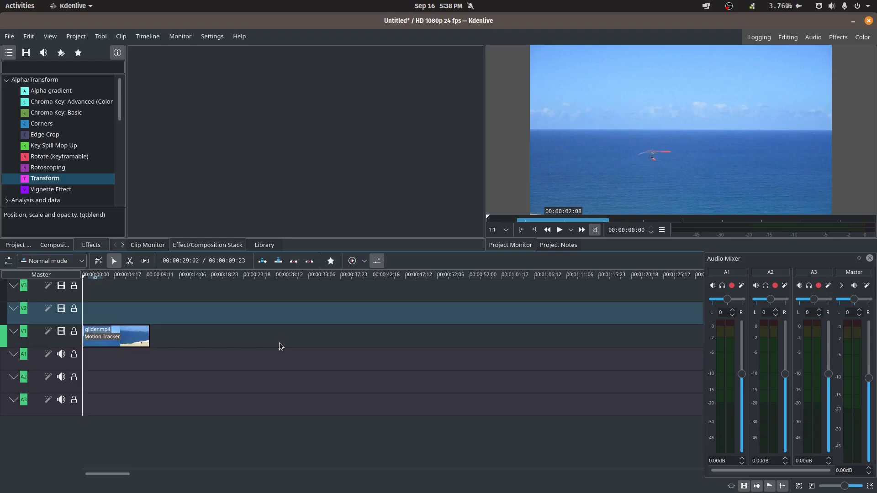
pyautogui.click(17, 245)
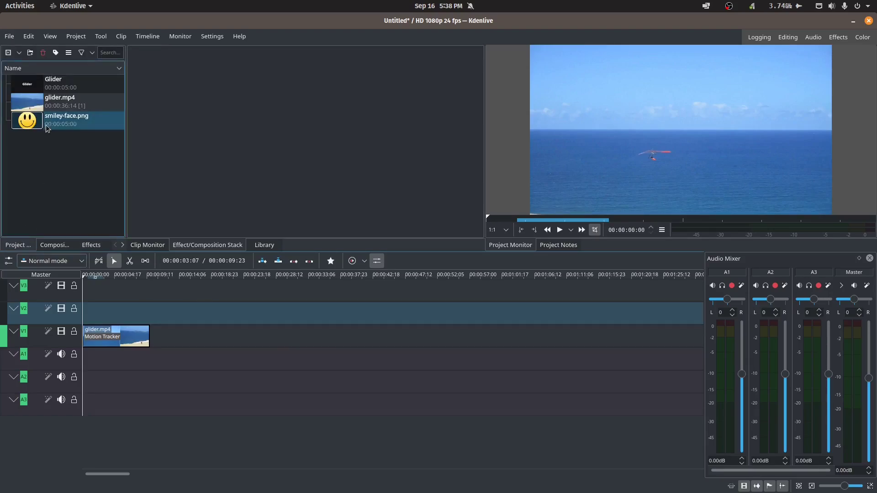
# Step: Import arrow.png into the bin, place it on V2 and extend it to glider.mp4's length
pyautogui.hotkey('alt', 'Tab')
pyautogui.moveTo(580, 77); pyautogui.dragTo(62, 183)
pyautogui.click(59, 84)
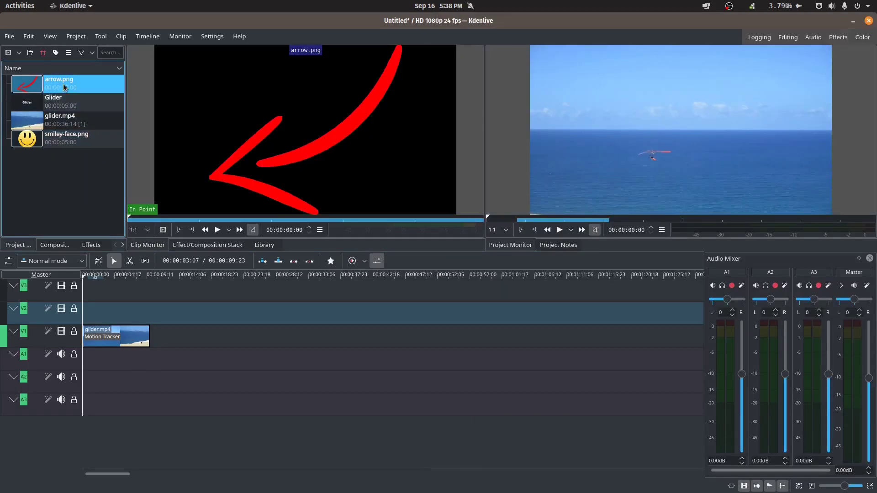
pyautogui.moveTo(64, 86); pyautogui.dragTo(84, 313)
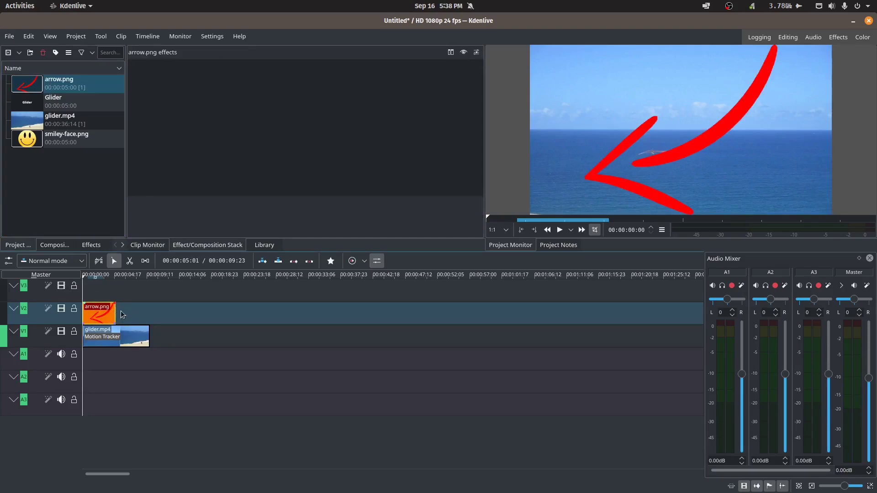
pyautogui.moveTo(116, 313); pyautogui.dragTo(148, 312)
# Step: Apply Transform to arrow.png and import the clipboard tracking keyframes, shrinking it to 440×199 at 567,591
pyautogui.click(49, 246)
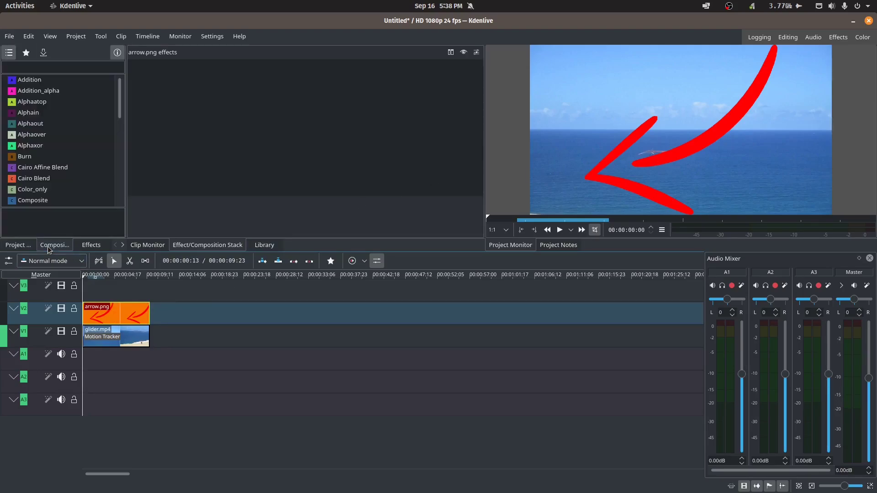
pyautogui.click(81, 248)
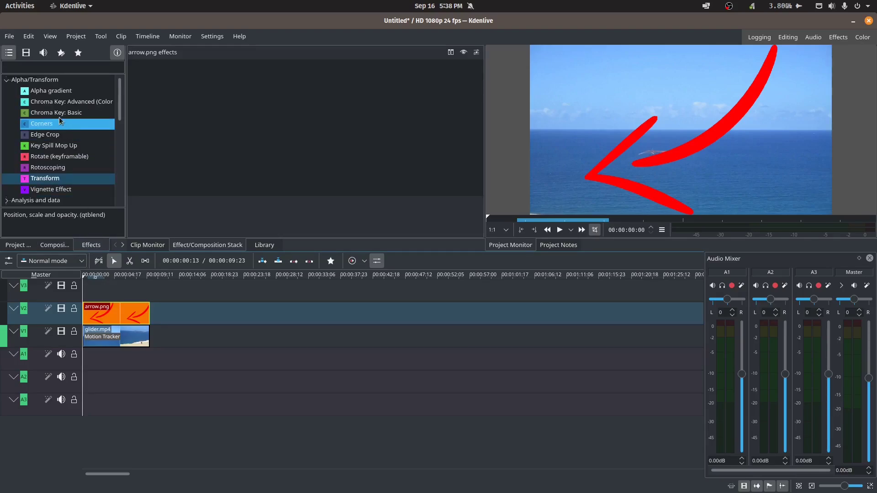
pyautogui.moveTo(56, 178); pyautogui.dragTo(94, 312)
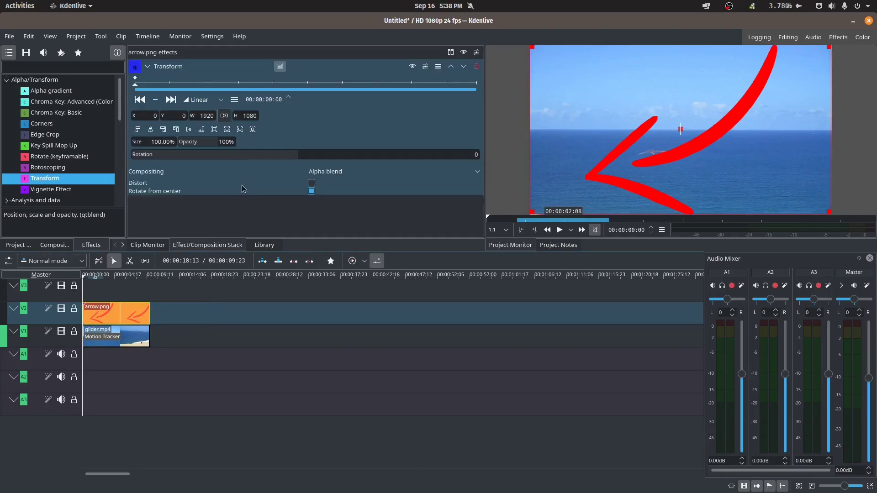
pyautogui.click(235, 102)
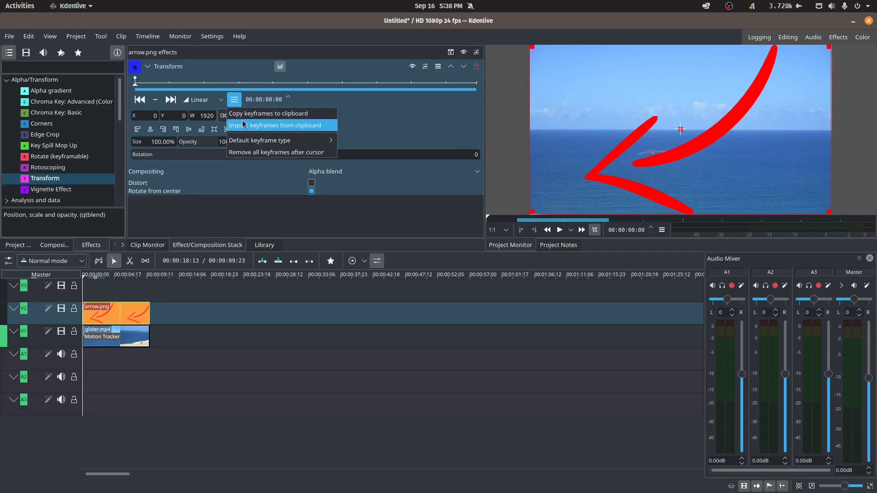
pyautogui.click(256, 126)
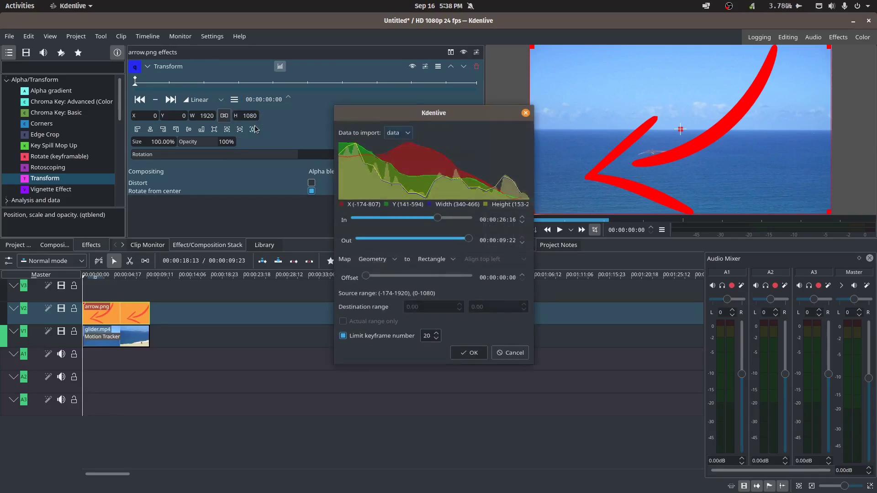
pyautogui.click(476, 363)
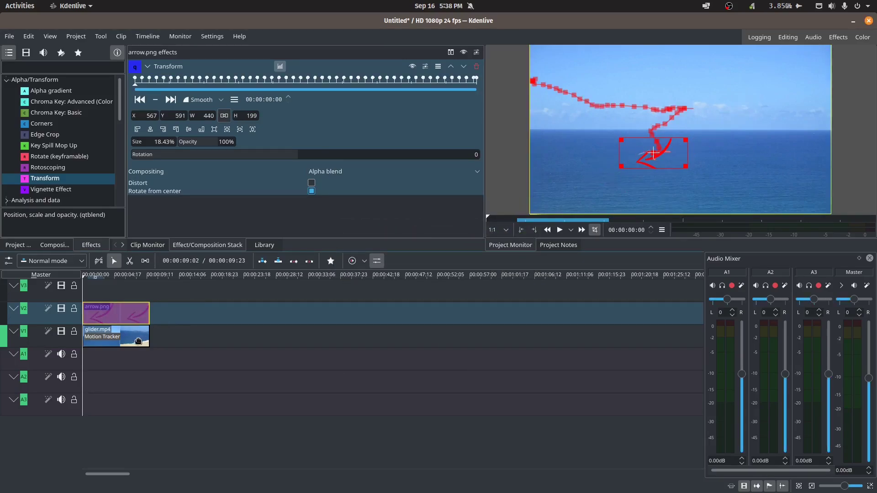
# Step: Play back the arrow riding the glider, rewind, and select arrow.png to show its Transform keyframes
pyautogui.click(98, 358)
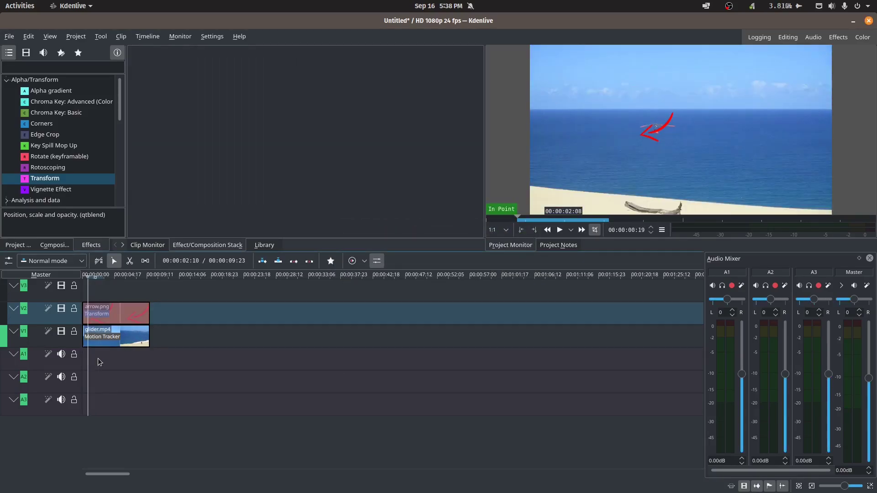
pyautogui.click(563, 232)
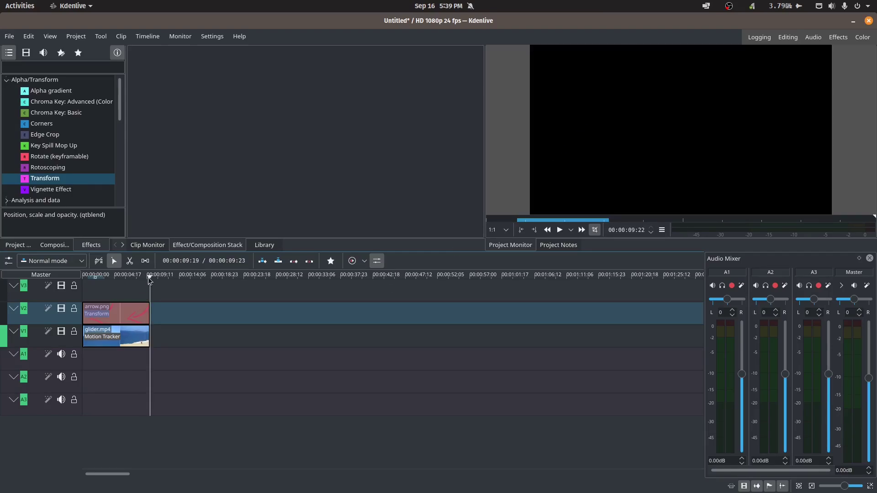
pyautogui.moveTo(147, 276); pyautogui.dragTo(80, 283)
pyautogui.click(113, 316)
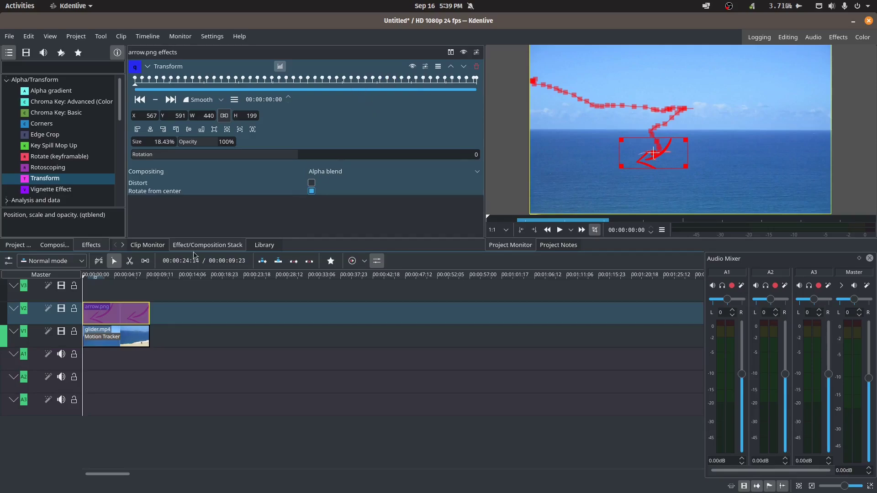
# Step: Compare the glider's tracking settings with arrow.png's Transform, then delete arrow.png's Transform effect
pyautogui.click(122, 337)
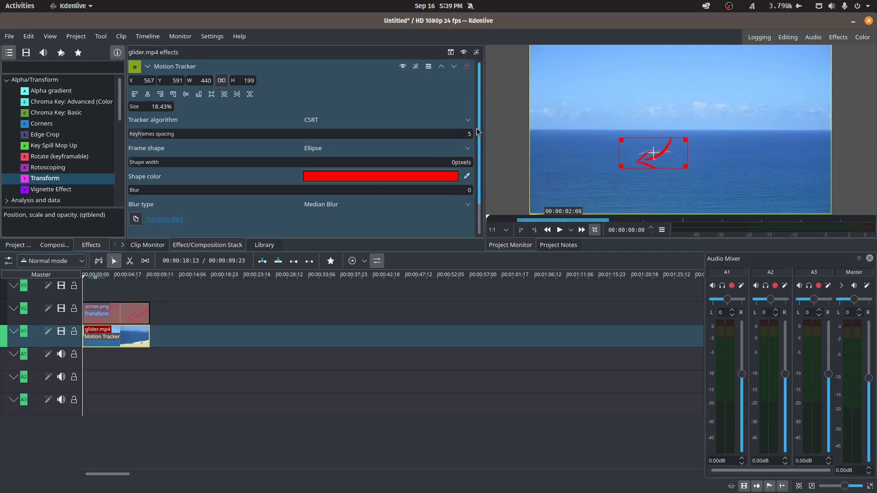
pyautogui.click(117, 315)
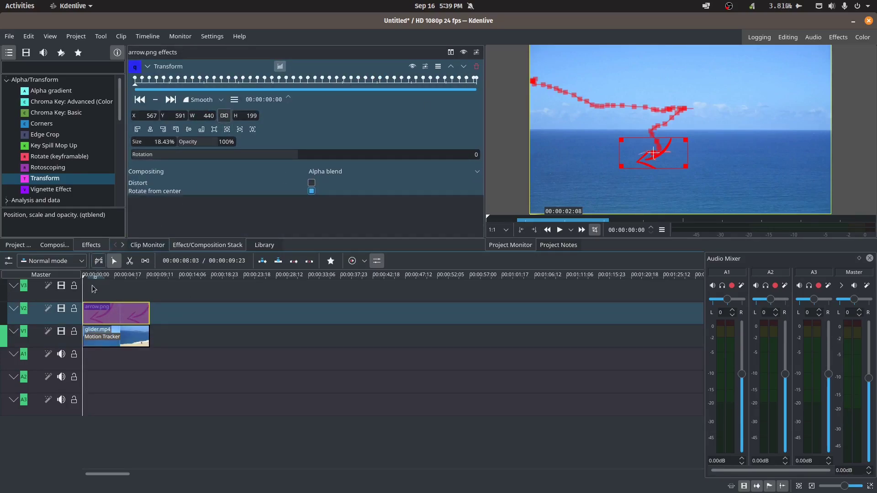
pyautogui.click(116, 339)
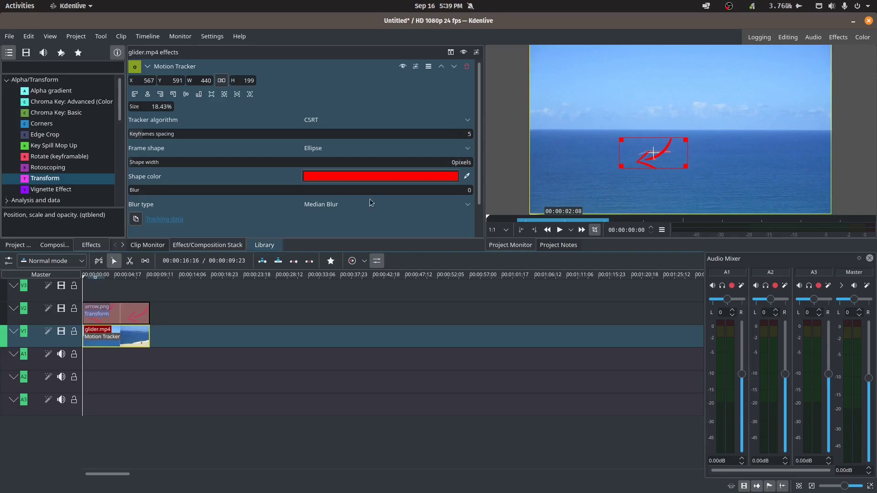
pyautogui.click(467, 134)
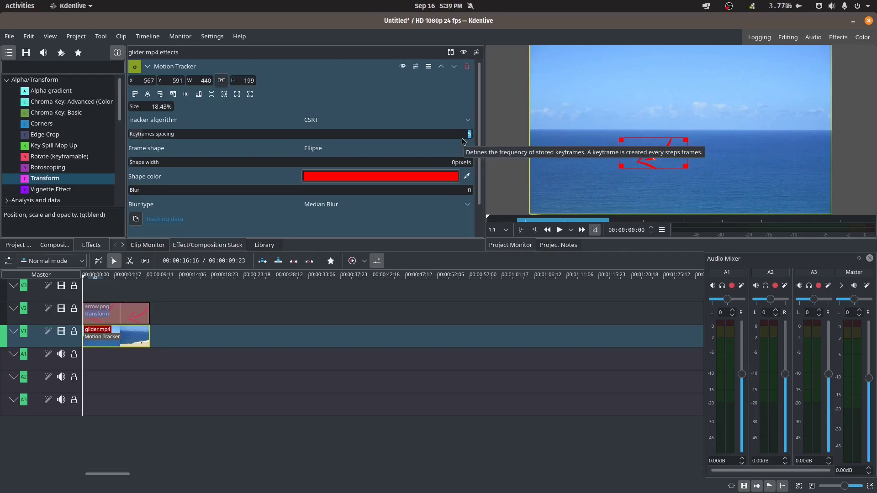
pyautogui.click(128, 314)
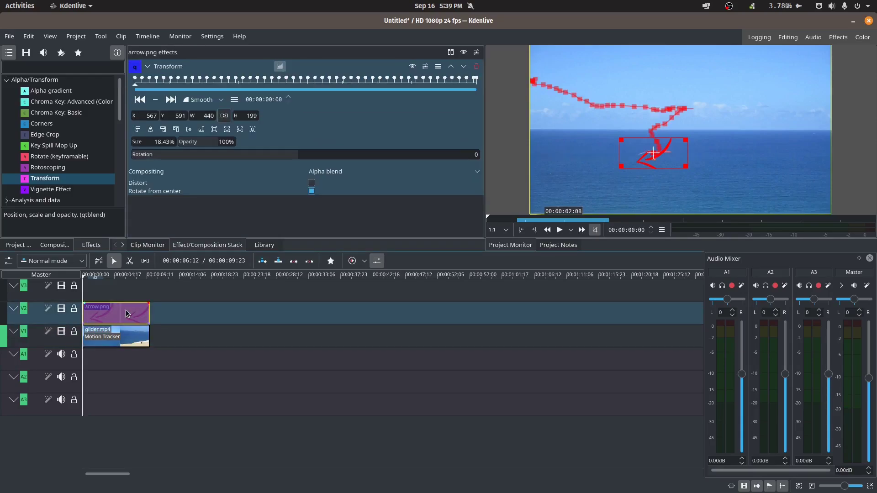
pyautogui.click(476, 67)
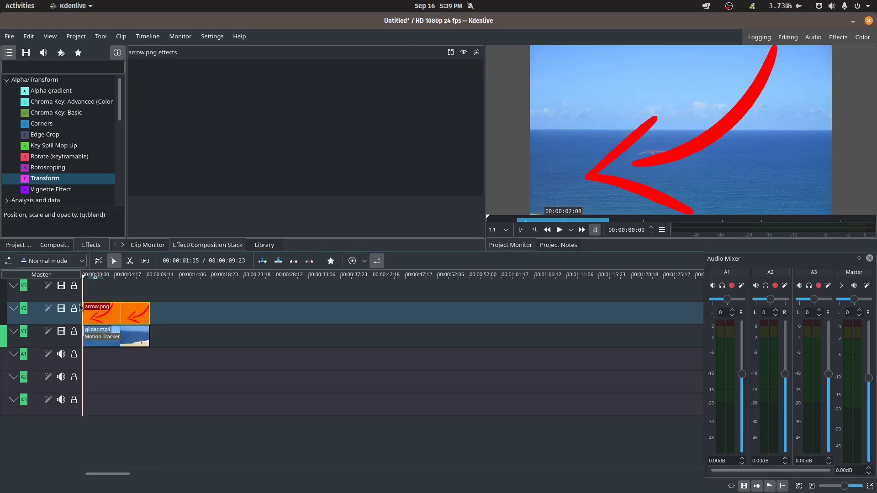
# Step: Hide track V2 and reset the glider's motion tracking data with keyframe spacing 10
pyautogui.click(61, 311)
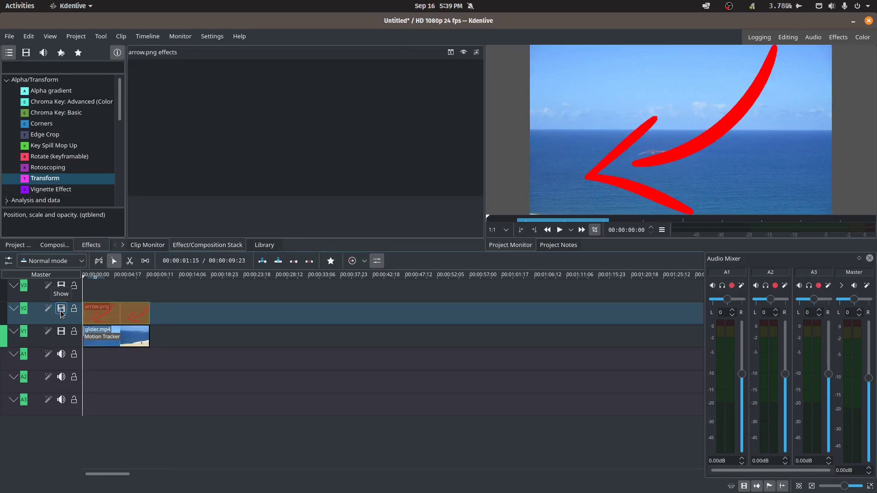
pyautogui.click(119, 338)
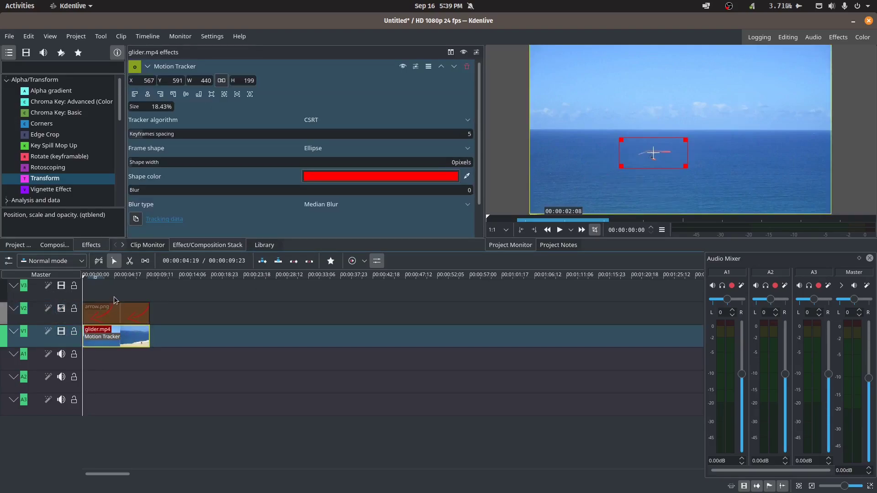
pyautogui.scroll(-2, 479, 169)
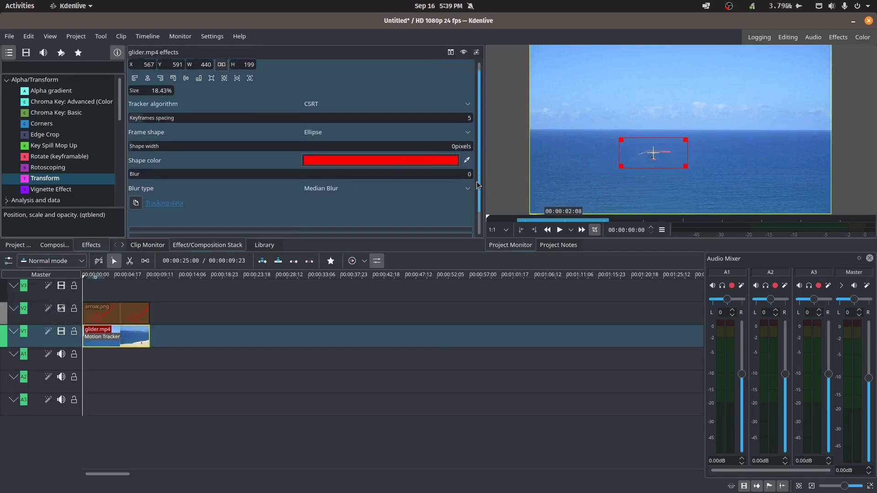
pyautogui.click(410, 213)
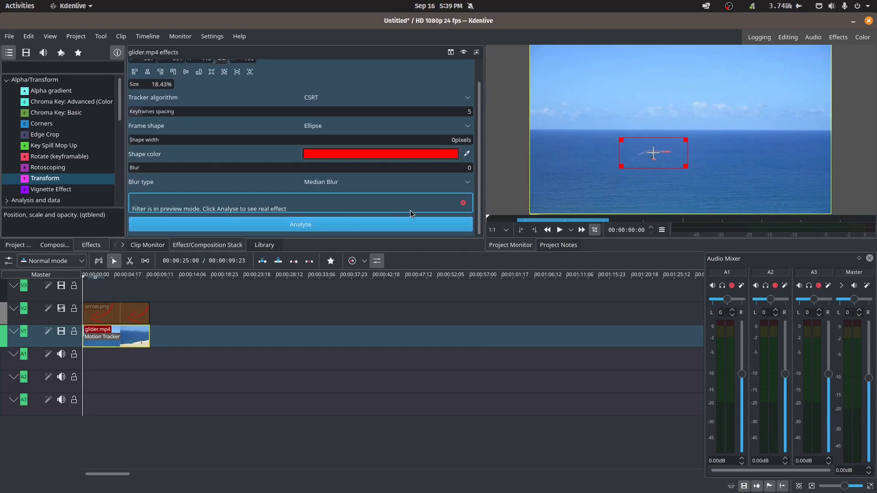
pyautogui.click(470, 112)
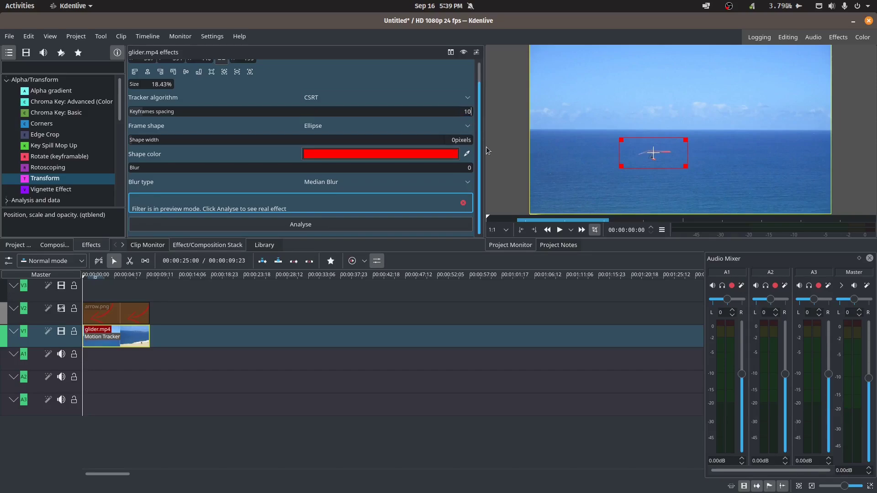
# Step: Set the Motion Tracker shape width to 5 pixels
pyautogui.click(18, 246)
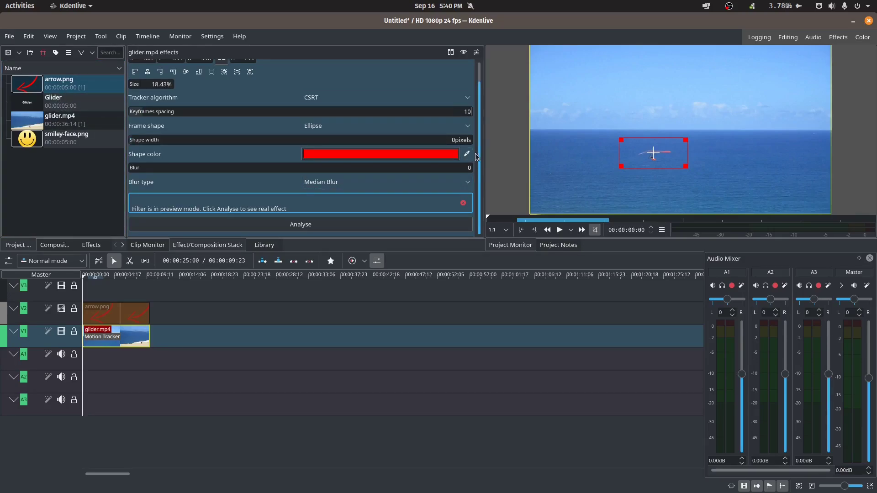
pyautogui.click(454, 142)
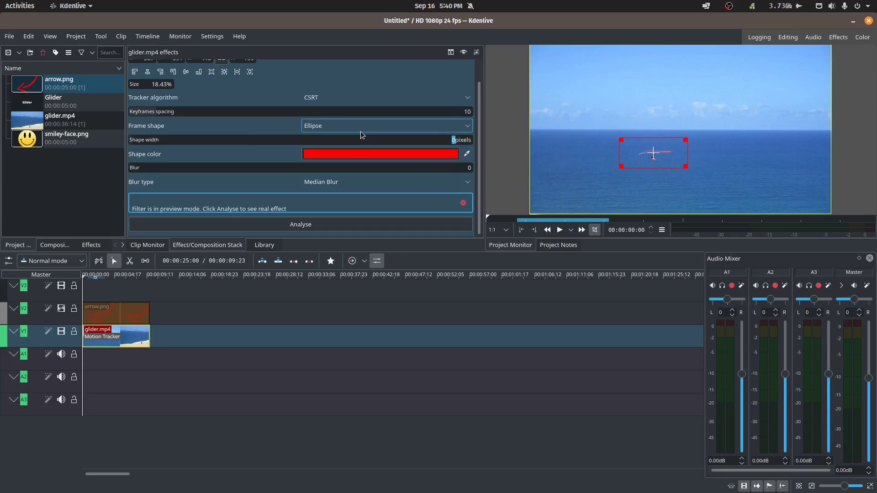
pyautogui.write('5')
pyautogui.press('Tab')
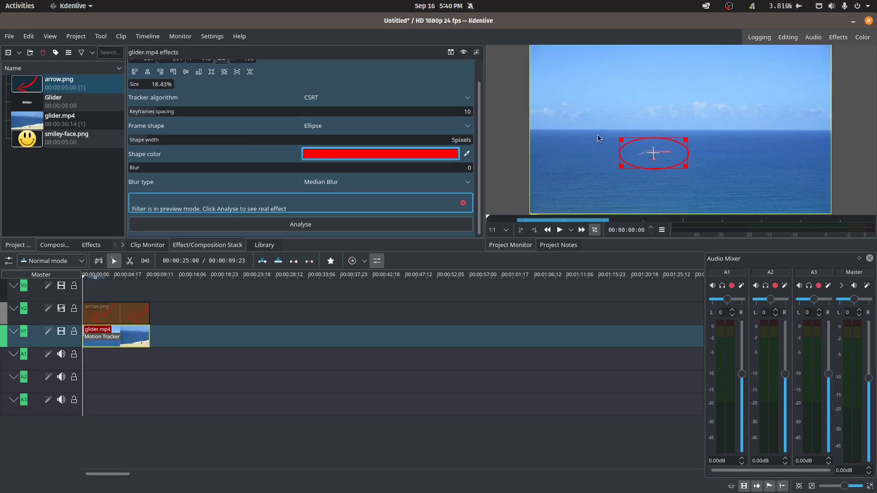
# Step: Analyse the glider's motion tracking and play glider.mp4 to check the 5-pixel red ellipse follows it
pyautogui.click(309, 225)
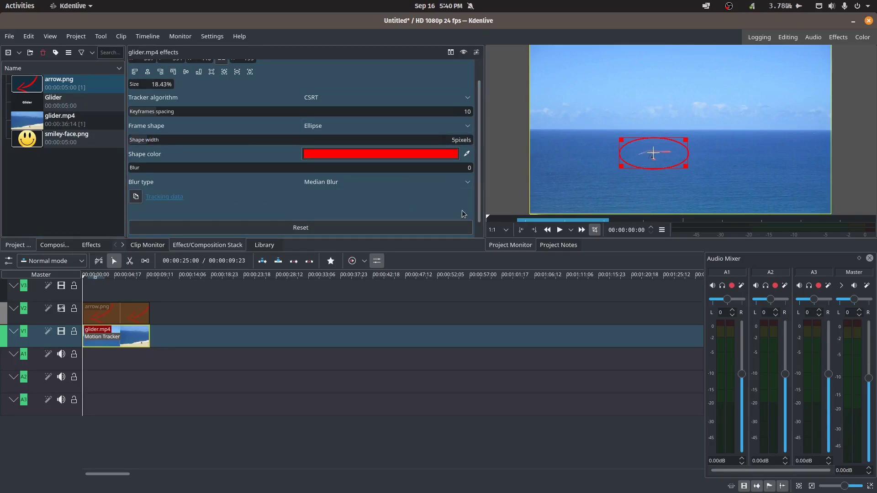
pyautogui.click(559, 230)
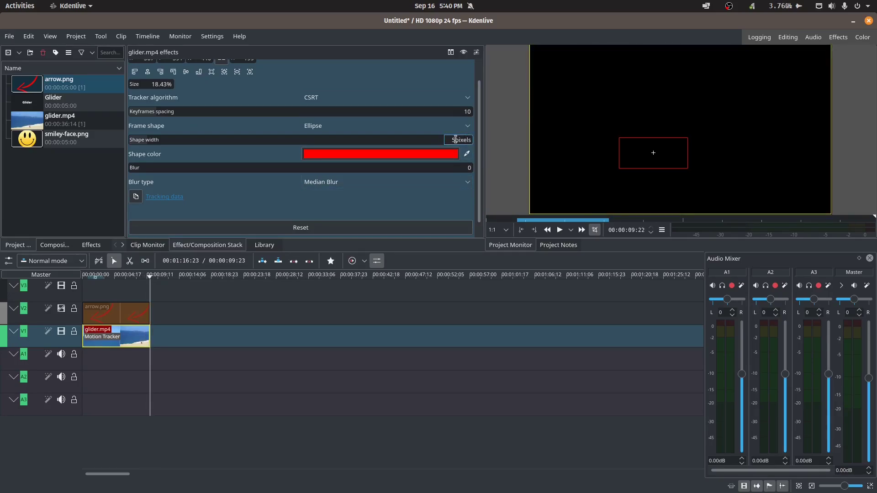
# Step: Set the glider tracker's shape width back to 0 pixels
pyautogui.click(140, 292)
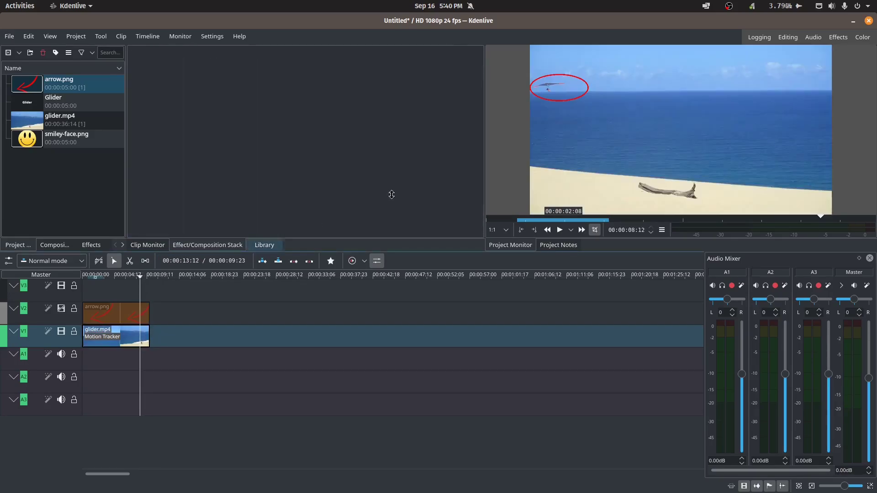
pyautogui.click(107, 329)
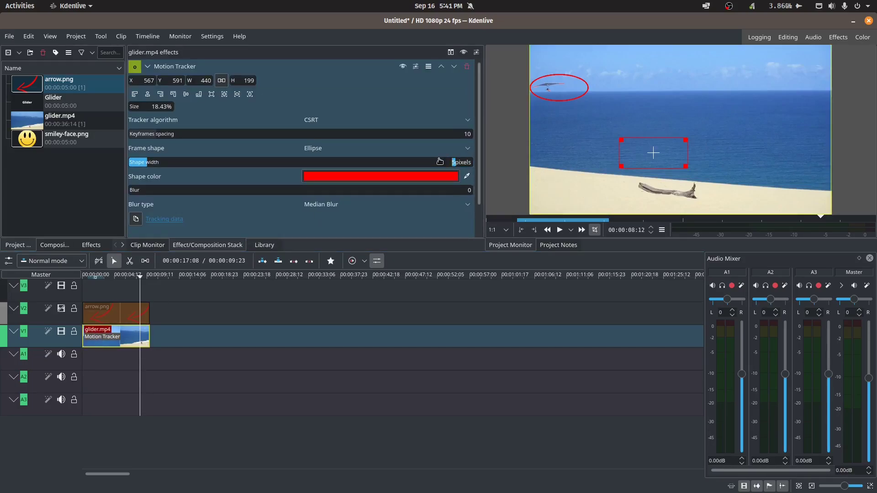
pyautogui.press('Tab')
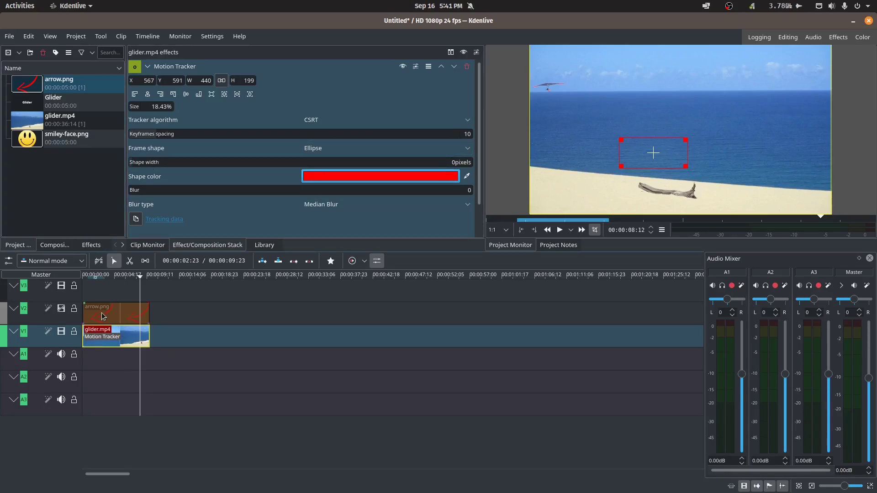
# Step: Unhide track V2, return the playhead to the start and select the arrow.png clip
pyautogui.click(61, 308)
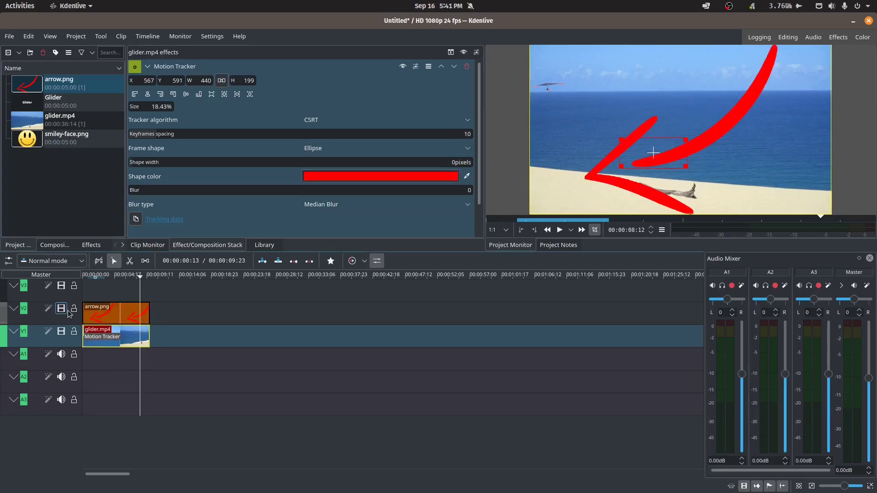
pyautogui.click(139, 285)
pyautogui.press('Home')
pyautogui.click(119, 313)
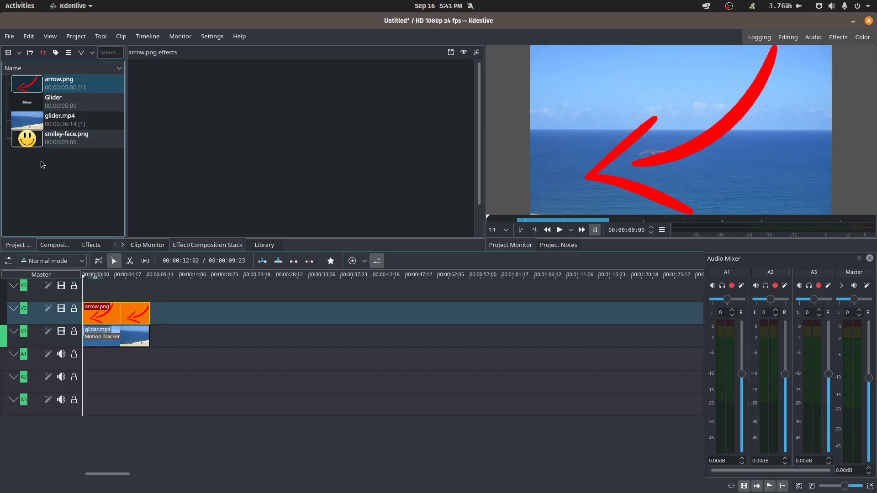
# Step: Apply a Transform effect to arrow.png and copy glider.mp4's tracking data to the clipboard
pyautogui.click(91, 245)
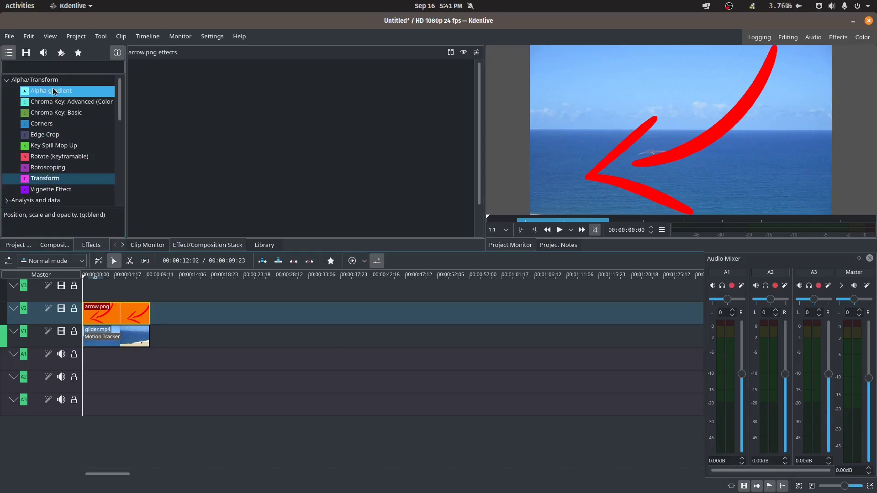
pyautogui.moveTo(53, 180); pyautogui.dragTo(98, 308)
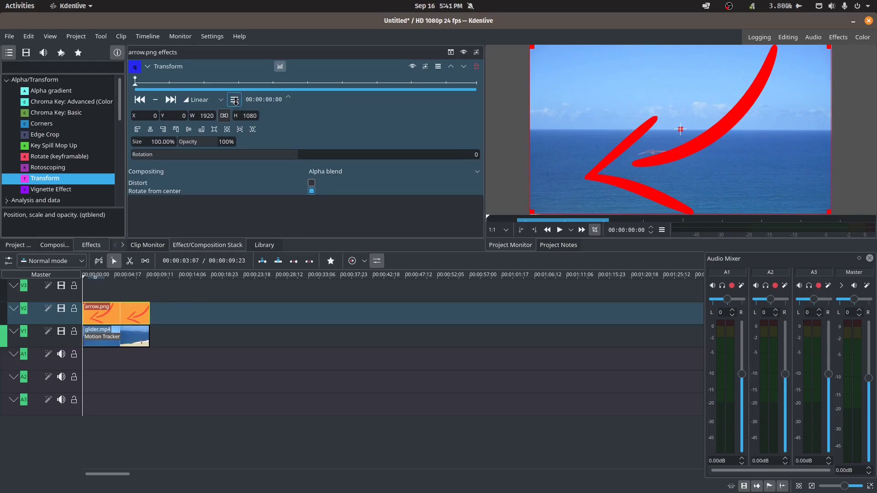
pyautogui.click(124, 332)
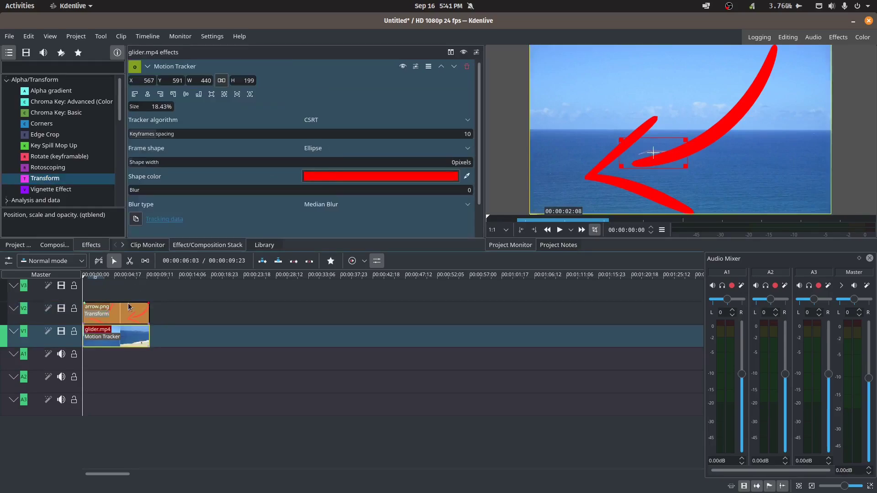
pyautogui.click(136, 219)
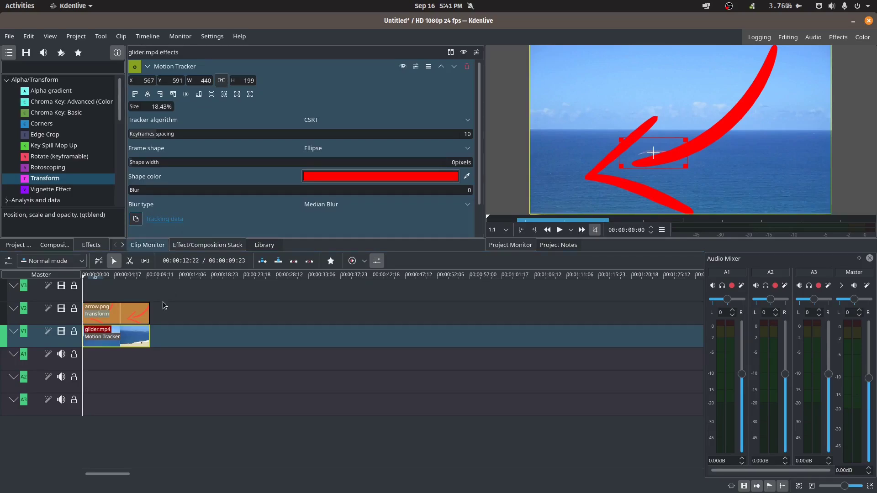
# Step: Import the copied tracking data as keyframes into arrow.png's Transform effect
pyautogui.click(122, 308)
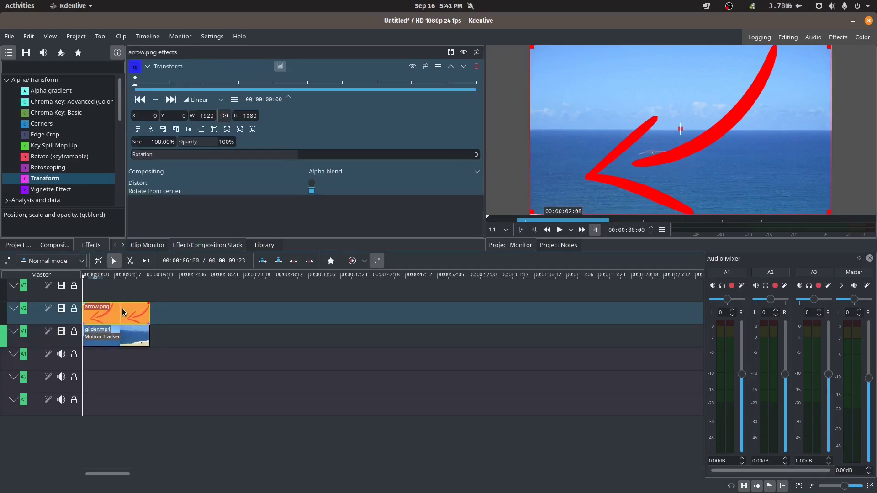
pyautogui.click(234, 101)
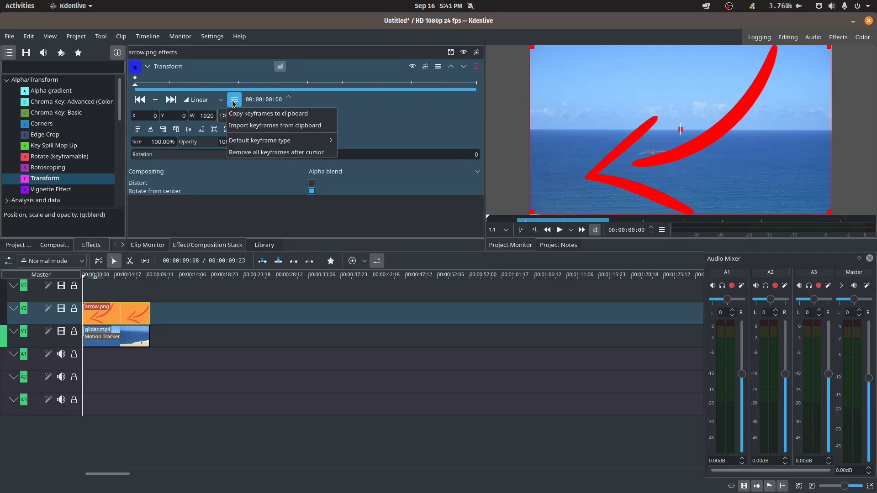
pyautogui.click(245, 126)
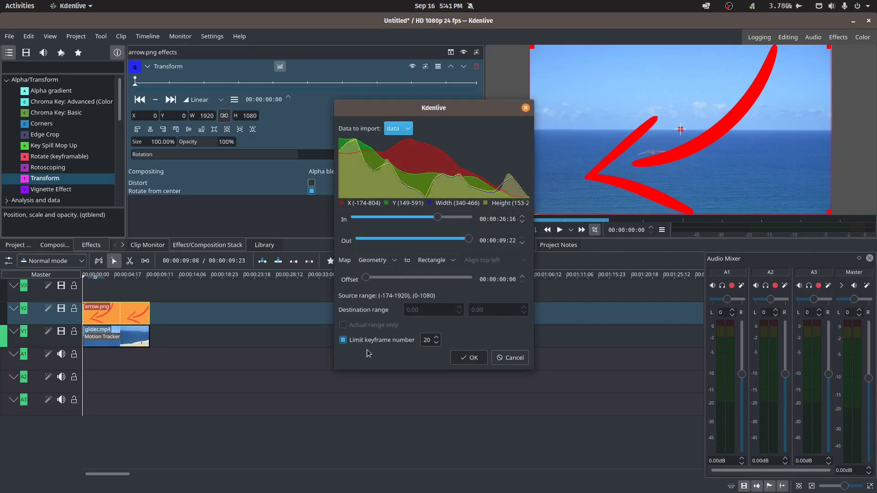
pyautogui.click(468, 359)
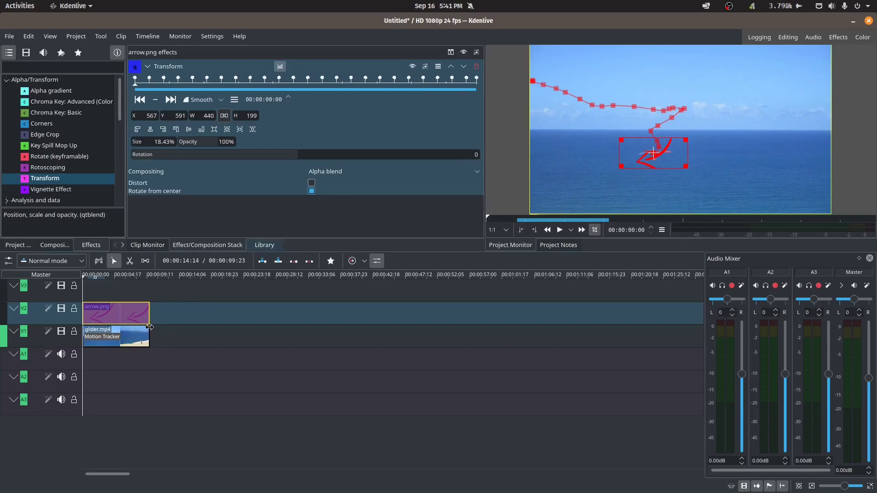
pyautogui.click(95, 359)
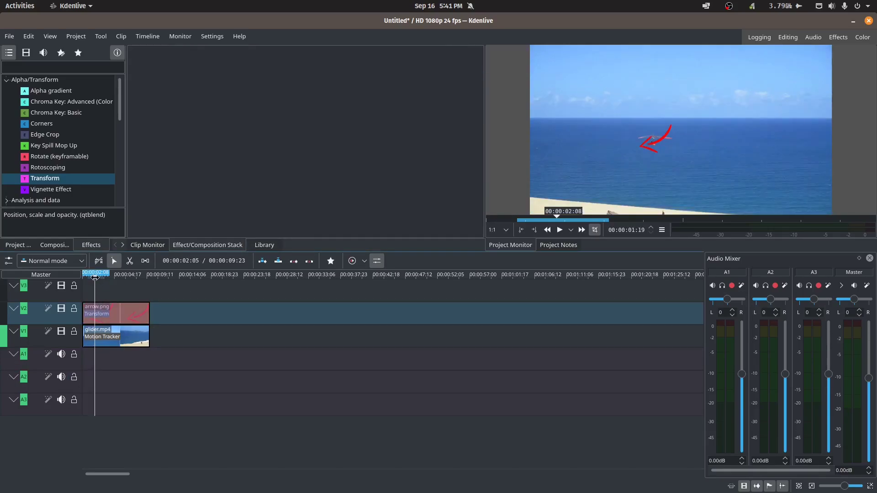
pyautogui.moveTo(93, 278); pyautogui.dragTo(83, 278)
pyautogui.click(559, 231)
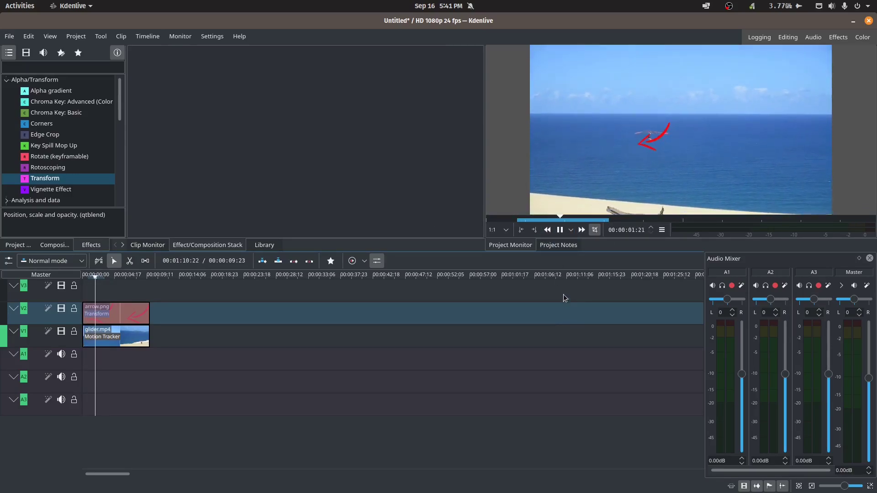
pyautogui.click(560, 231)
pyautogui.press('Home')
pyautogui.click(110, 314)
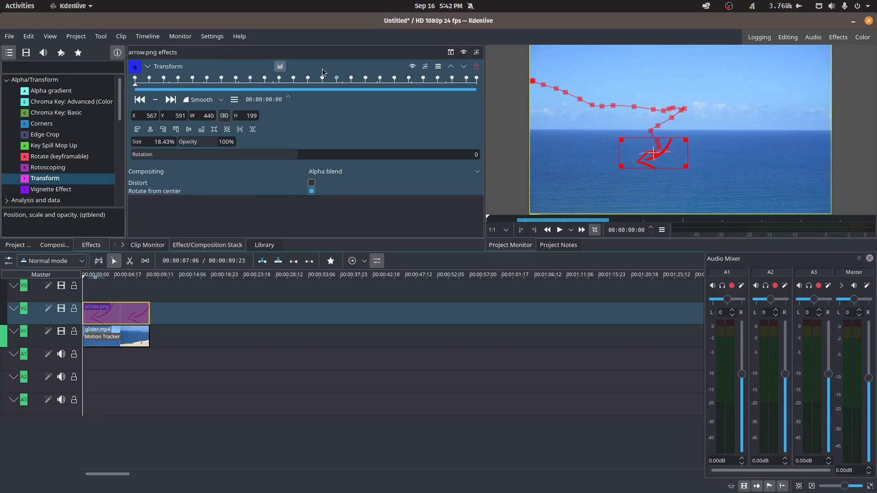
# Step: Nudge the arrow up-right at keyframes 00:00, 00:10, 00:20, 01:06 and 01:16 to point at the glider
pyautogui.moveTo(659, 155); pyautogui.dragTo(677, 139)
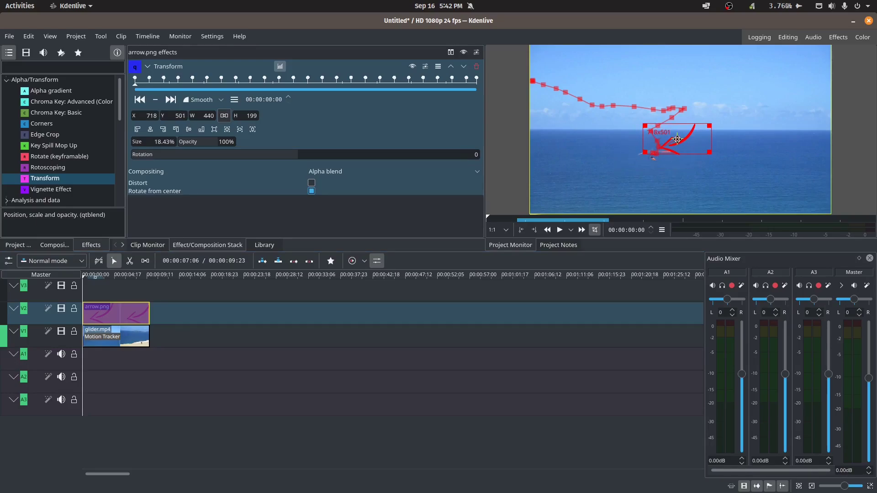
pyautogui.click(170, 100)
pyautogui.moveTo(656, 153); pyautogui.dragTo(679, 137)
pyautogui.click(170, 100)
pyautogui.moveTo(657, 155); pyautogui.dragTo(681, 137)
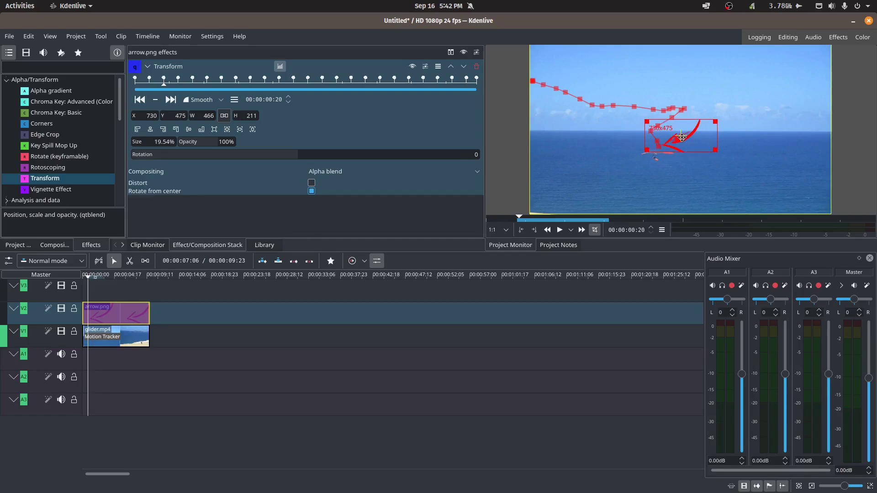
pyautogui.click(170, 99)
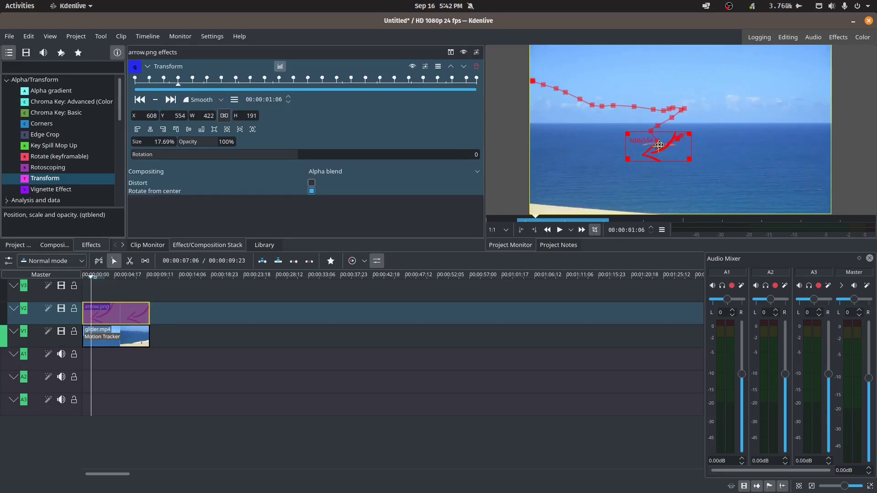
pyautogui.moveTo(659, 144); pyautogui.dragTo(675, 127)
pyautogui.hotkey('alt', 'Right')
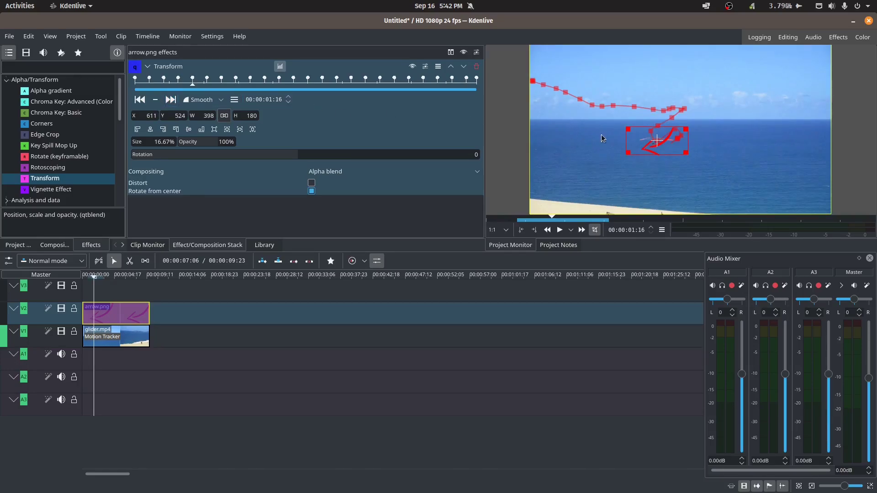
pyautogui.moveTo(657, 140); pyautogui.dragTo(670, 124)
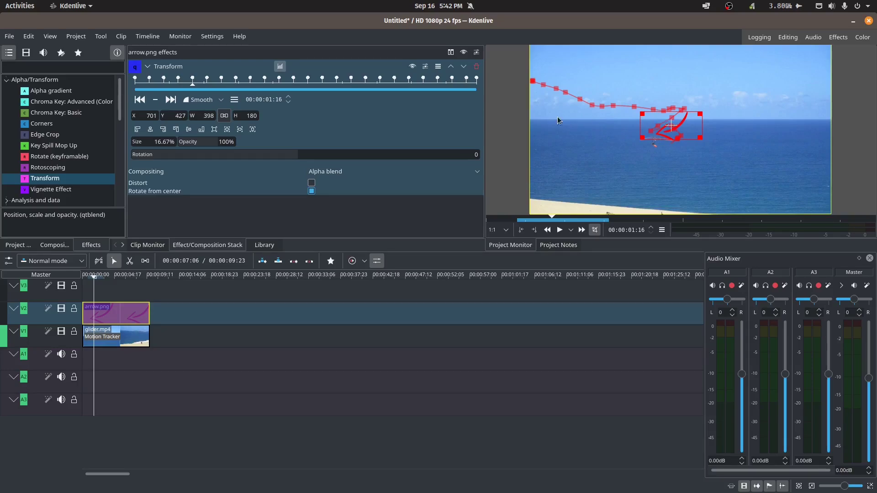
# Step: Step forward to the 00:00:08:18 keyframe and nudge the arrow up and right
pyautogui.click(171, 100)
pyautogui.click(170, 101)
pyautogui.click(170, 101)
pyautogui.click(170, 100)
pyautogui.click(171, 100)
pyautogui.click(169, 101)
pyautogui.doubleClick(170, 100)
pyautogui.click(170, 100)
pyautogui.click(170, 100)
pyautogui.doubleClick(170, 100)
pyautogui.doubleClick(171, 100)
pyautogui.click(171, 100)
pyautogui.scroll(-20, 562, 93)
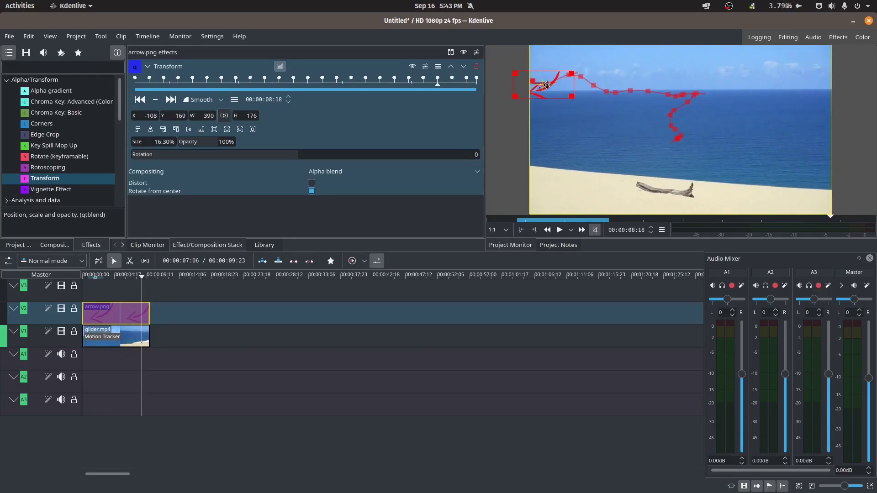
pyautogui.moveTo(548, 87); pyautogui.dragTo(555, 70)
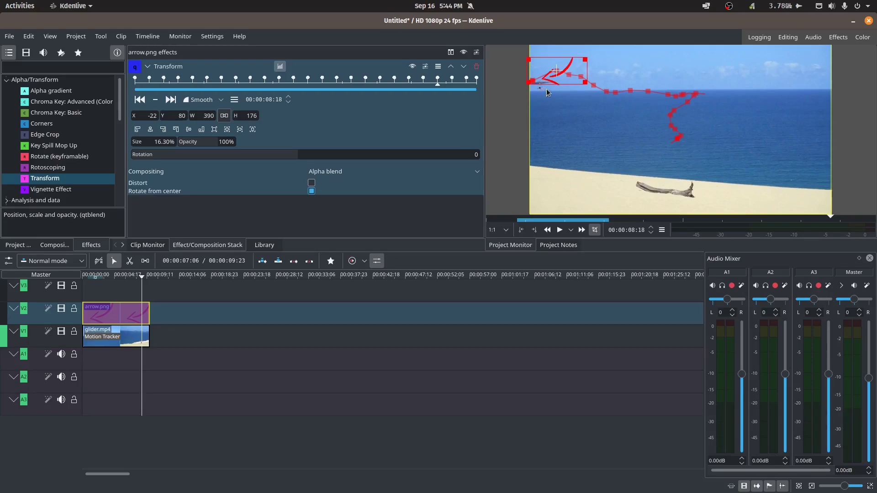
# Step: Move the arrow off-frame left at 09:14 (-368,122) and 09:21 (-469,278), then rewind to the start
pyautogui.click(170, 100)
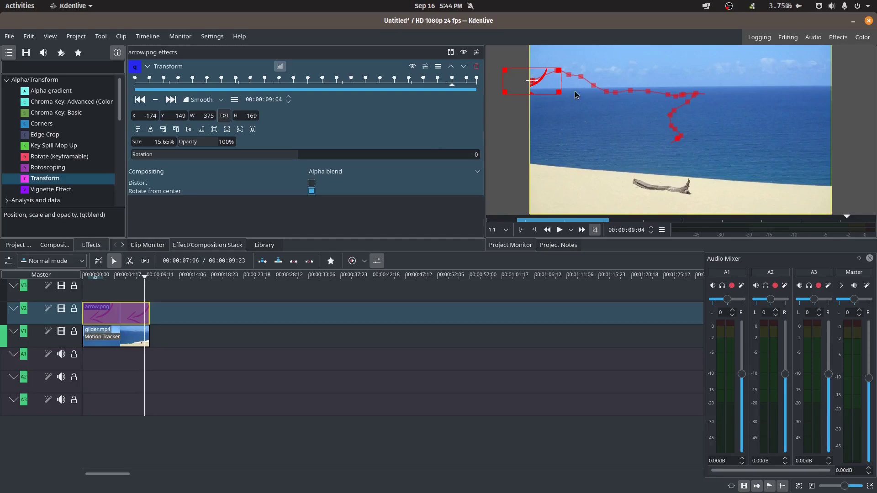
pyautogui.click(171, 100)
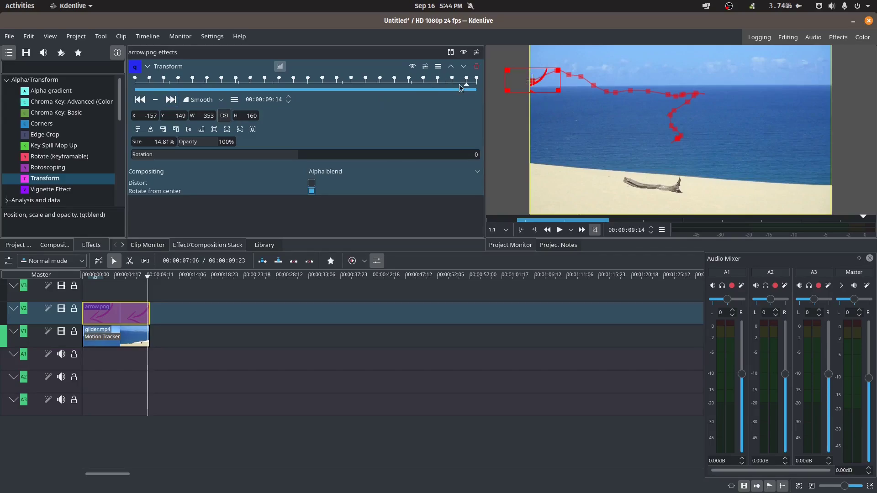
pyautogui.moveTo(532, 81); pyautogui.dragTo(499, 76)
pyautogui.click(170, 100)
pyautogui.moveTo(535, 81); pyautogui.dragTo(484, 99)
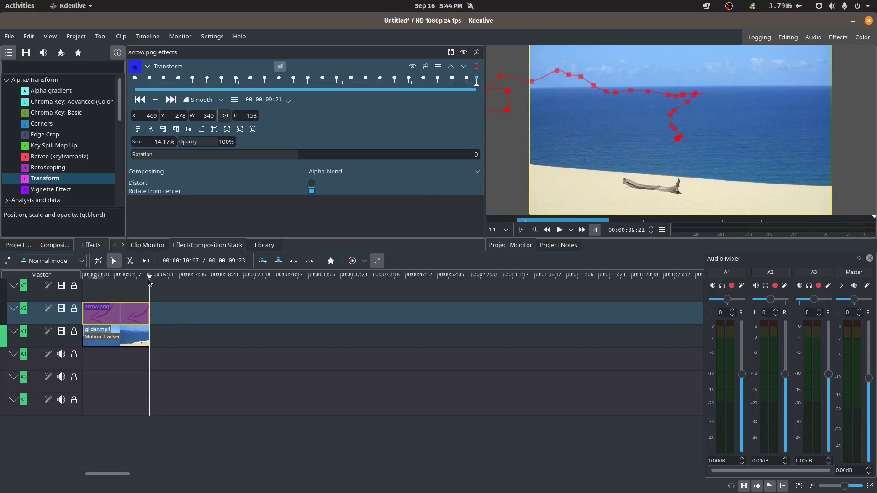
pyautogui.moveTo(150, 275); pyautogui.dragTo(82, 277)
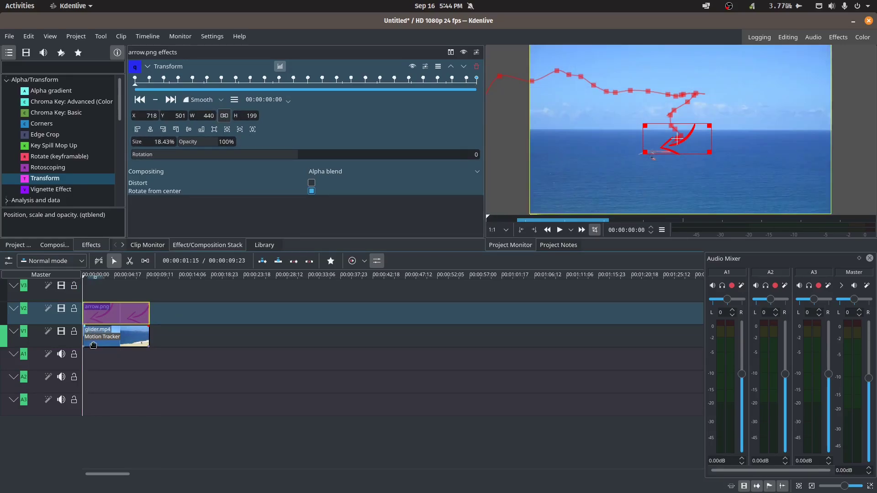
pyautogui.click(92, 361)
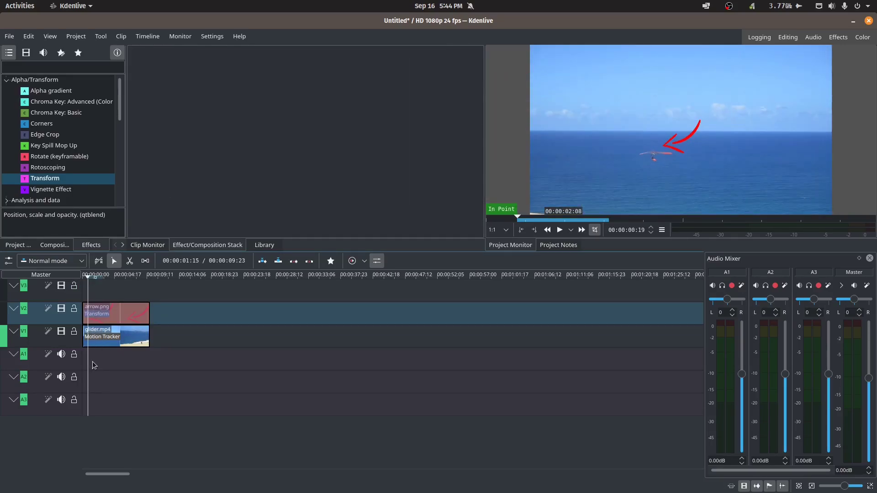
pyautogui.click(560, 229)
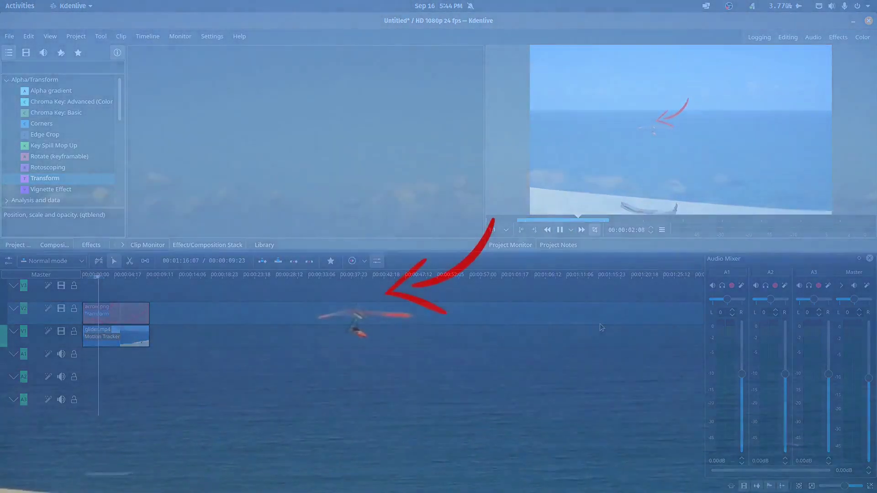